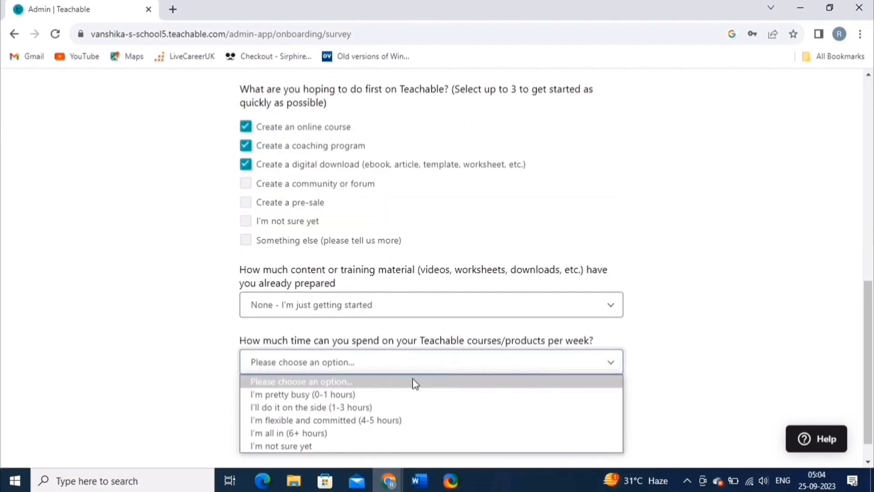
- Finish the onboarding survey with "I'm pretty busy (0-1 hours)" as the weekly time, and dismiss the Pro trial notice
click(375, 395)
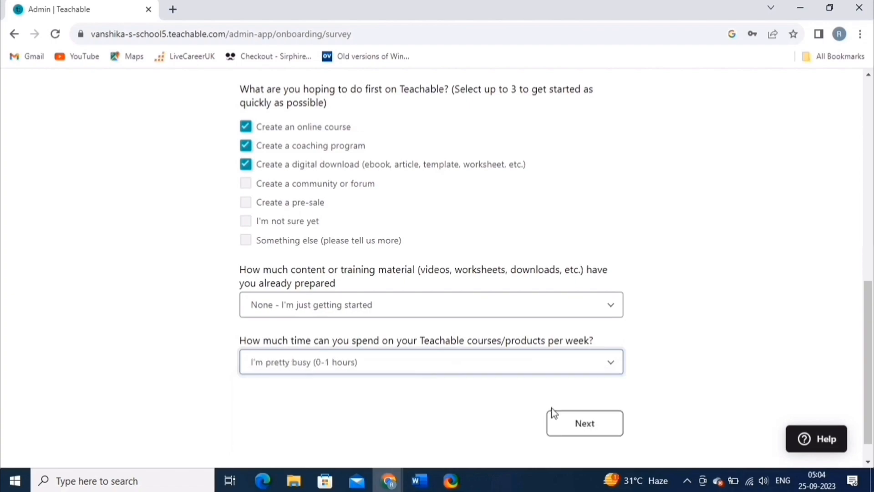
click(601, 417)
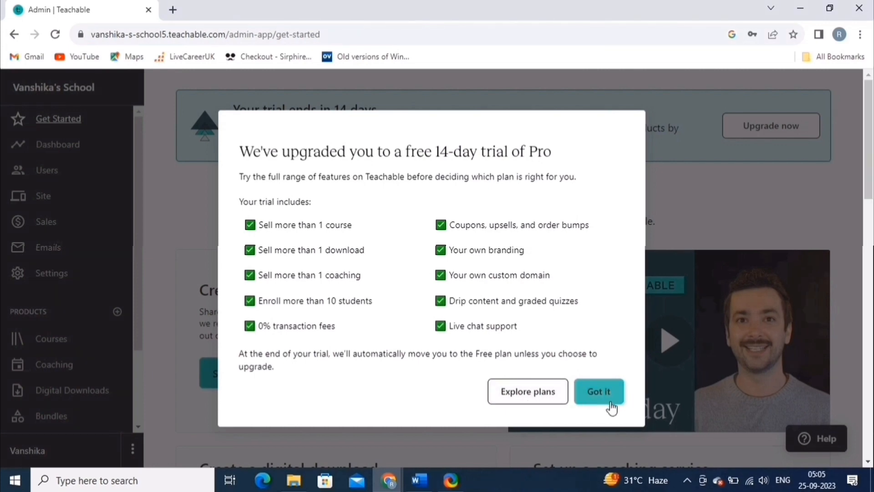
click(599, 393)
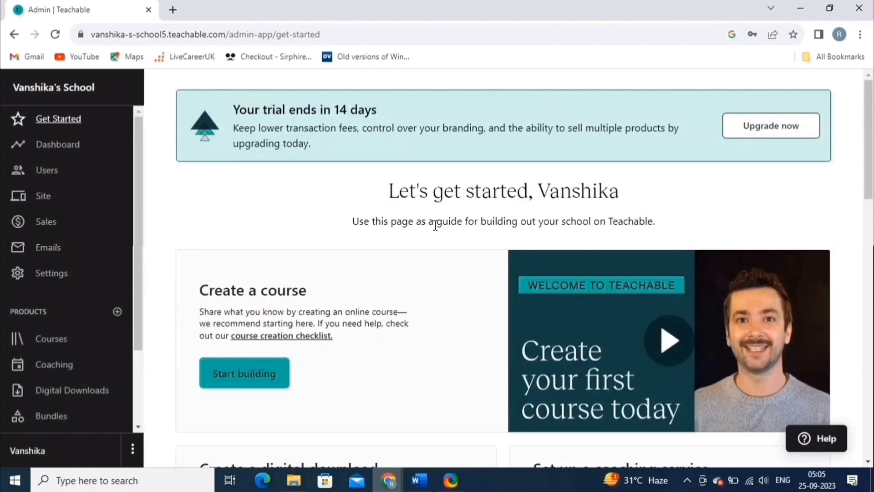
- Start a new course titled "7-Days free sales & marketing training Program" with help generating a course outline enabled
scroll(437, 232, down, 2)
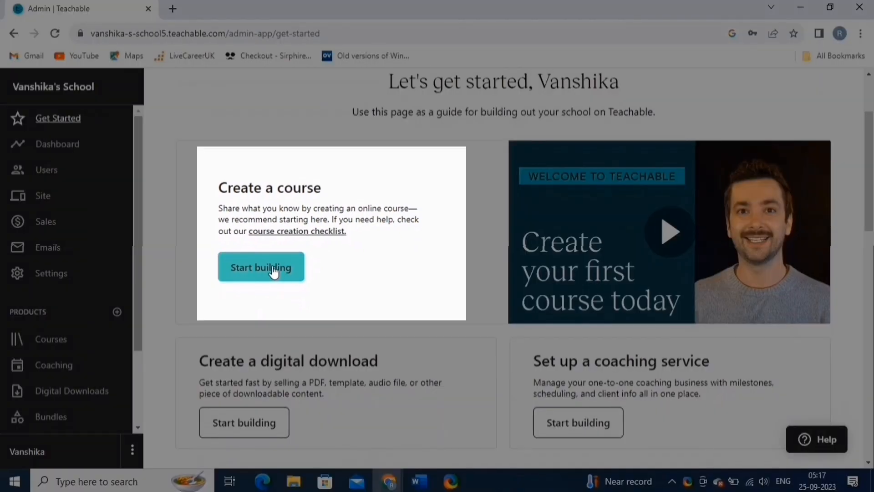
click(273, 269)
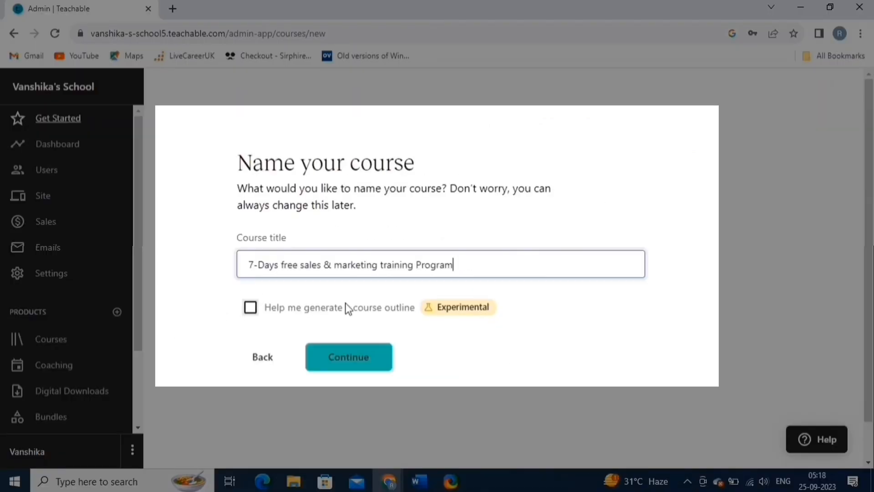
click(251, 308)
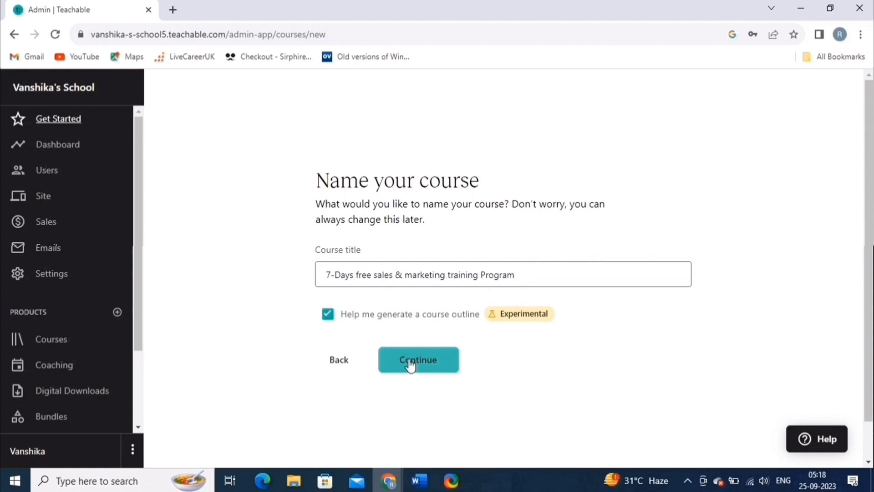
click(410, 364)
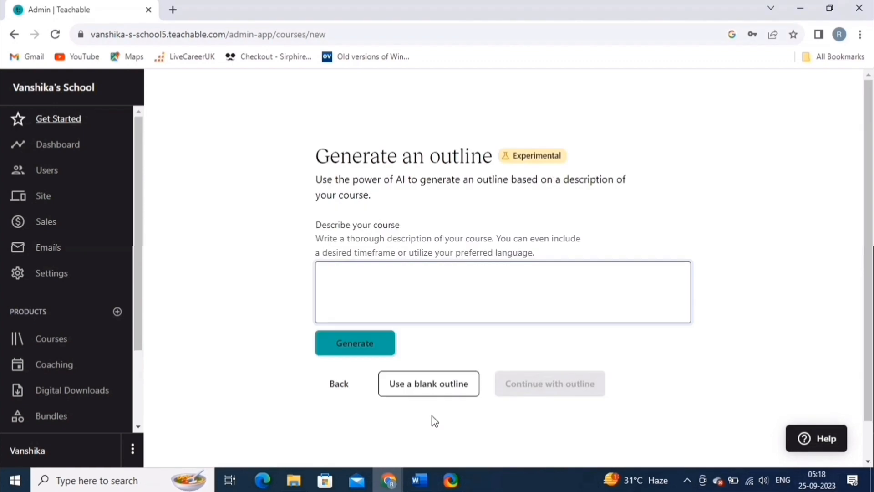
- Paste the prepared course description, create the course with a blank outline and proceed to its setup
key(ctrl+v)
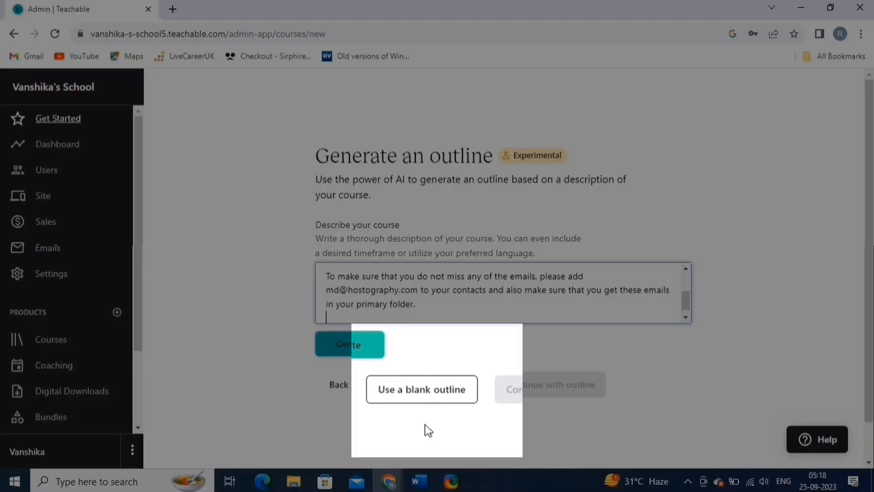
click(428, 391)
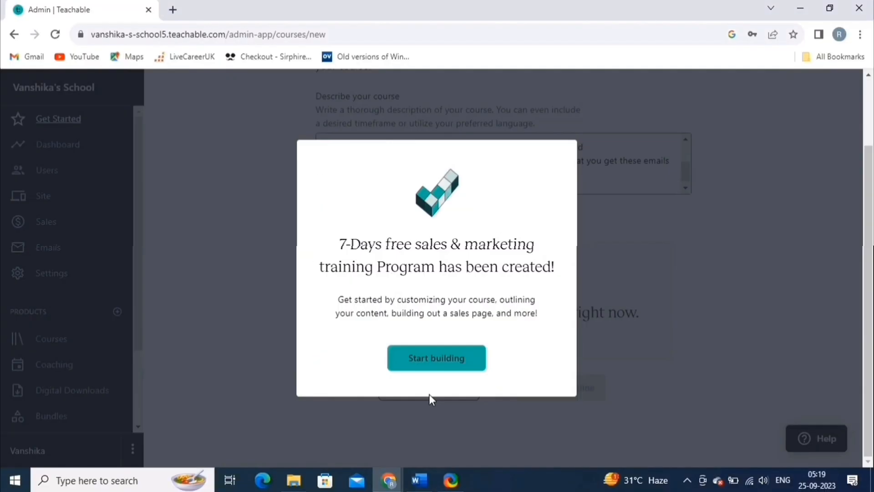
click(441, 352)
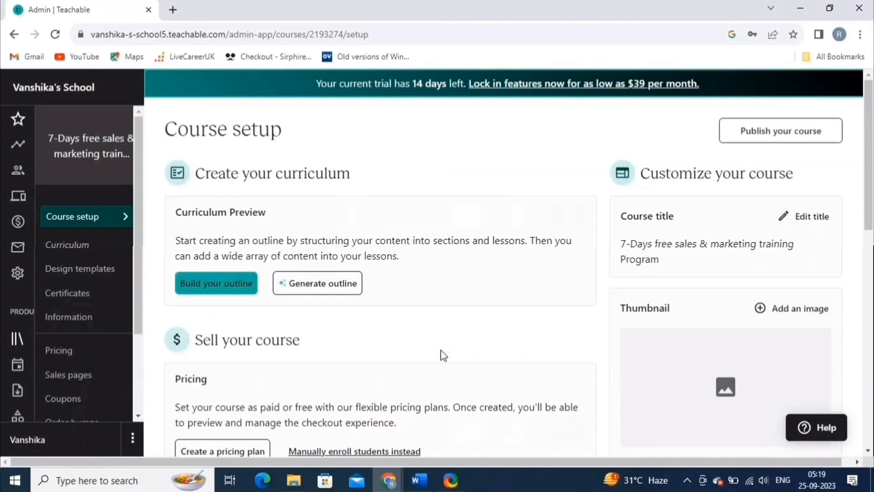
- Add the "7-Days FREE sales and Marketing training" image as the course thumbnail
scroll(440, 355, down, 1)
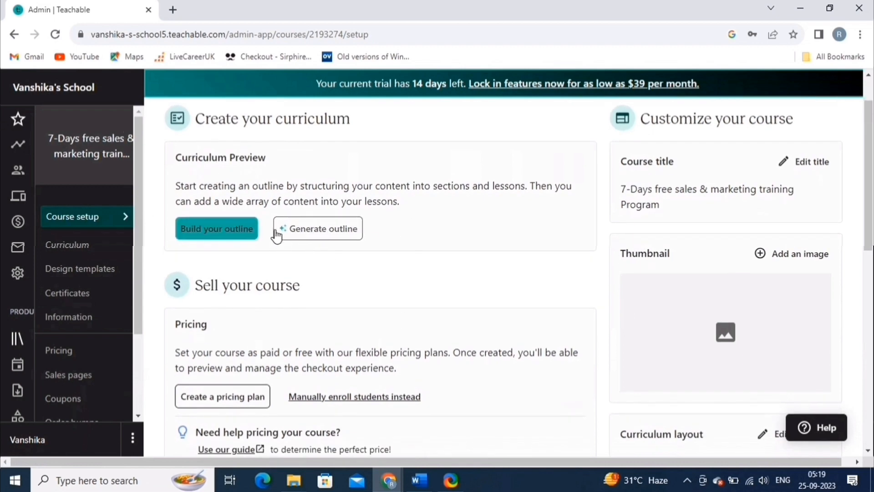
scroll(280, 230, down, 1)
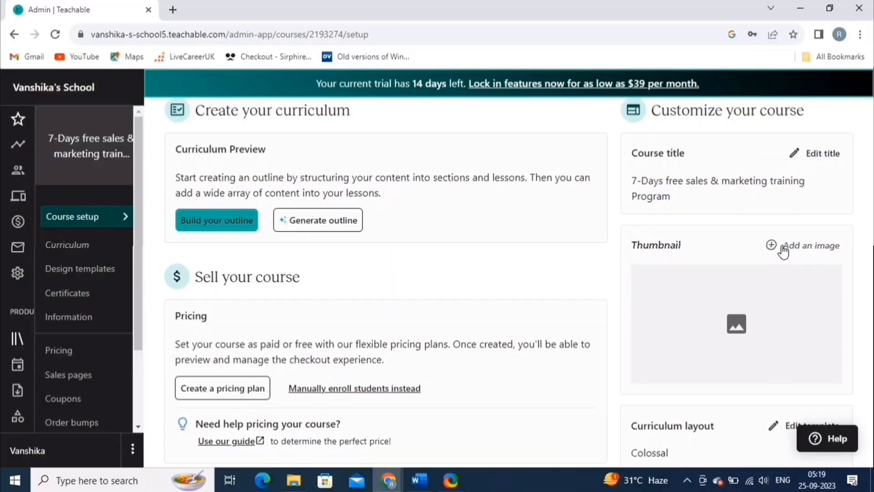
click(787, 256)
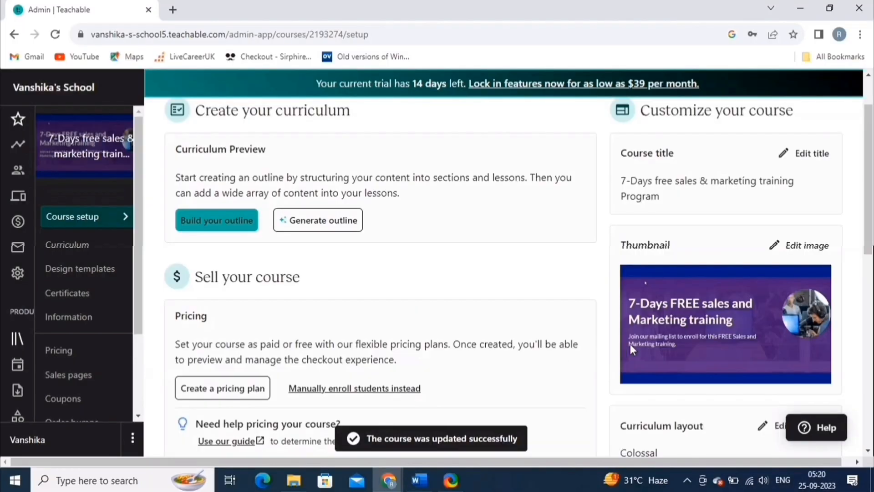
- Examine the available curriculum layout templates and return to the course setup
scroll(630, 344, down, 3)
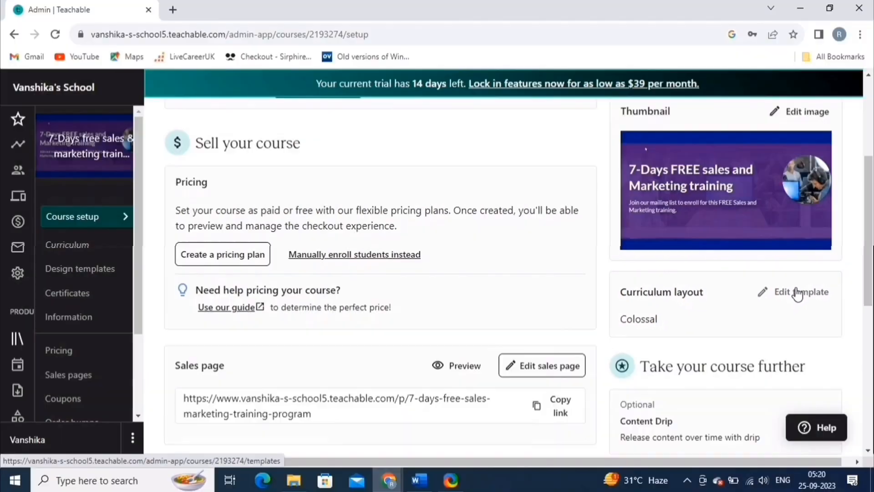
click(800, 290)
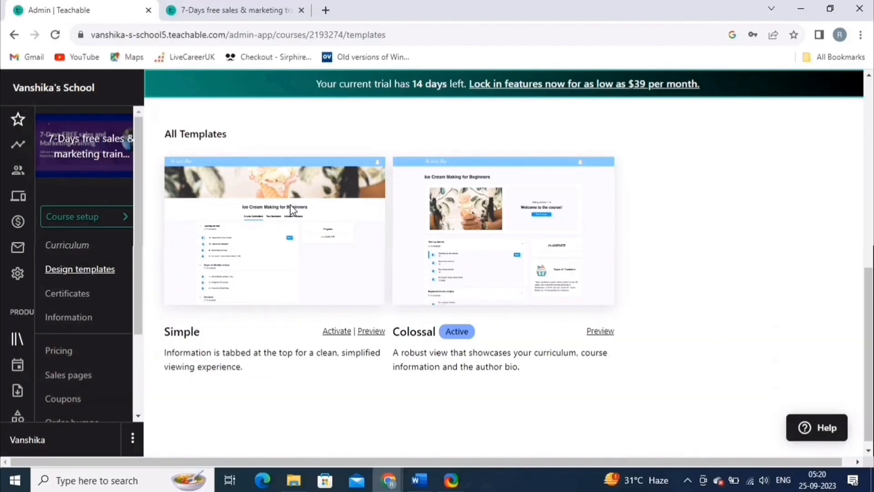
key(alt+Left)
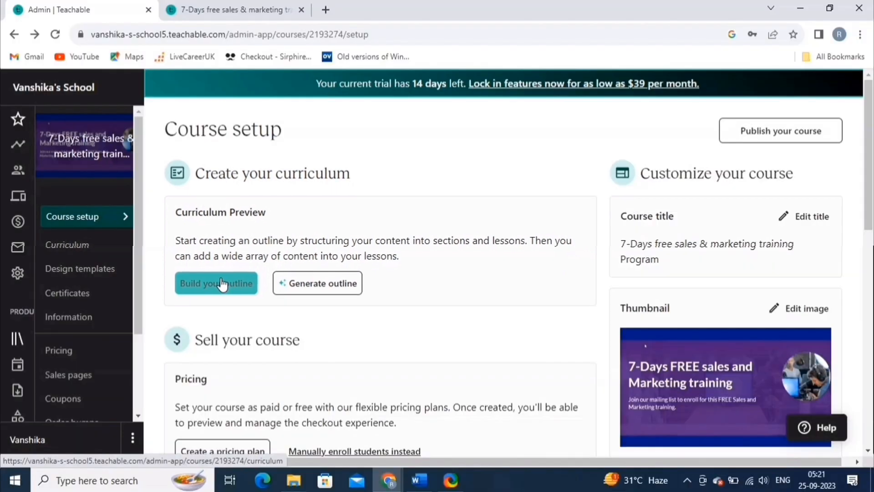
- Start building the course outline from scratch
click(228, 286)
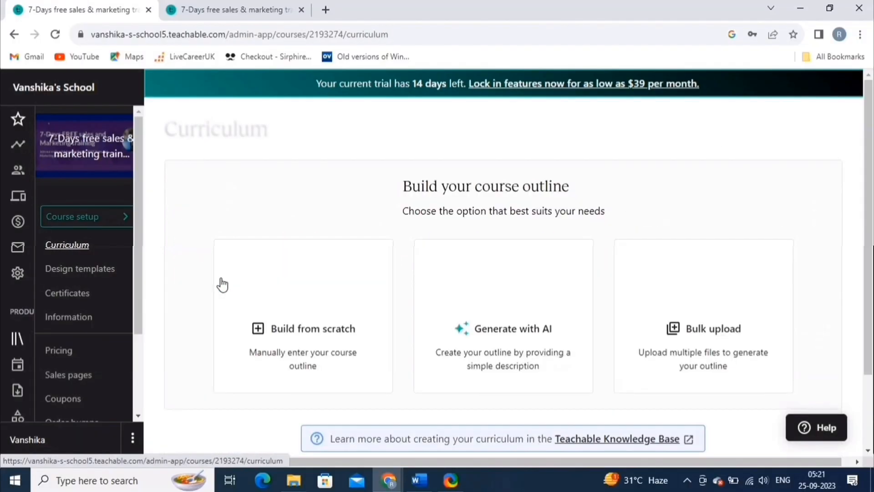
scroll(367, 241, down, 3)
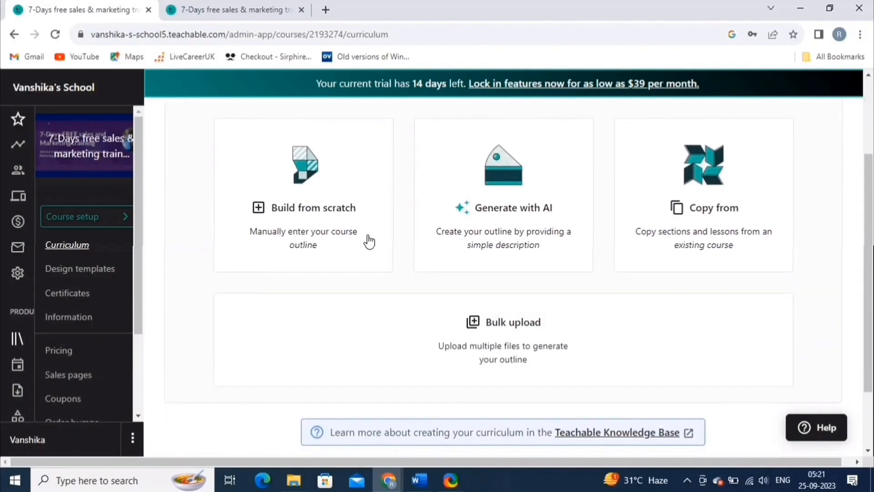
scroll(367, 242, up, 1)
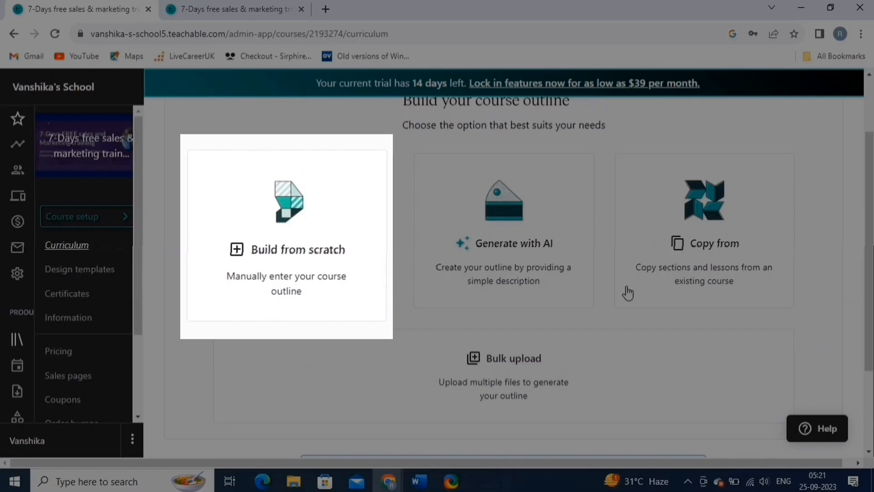
click(309, 293)
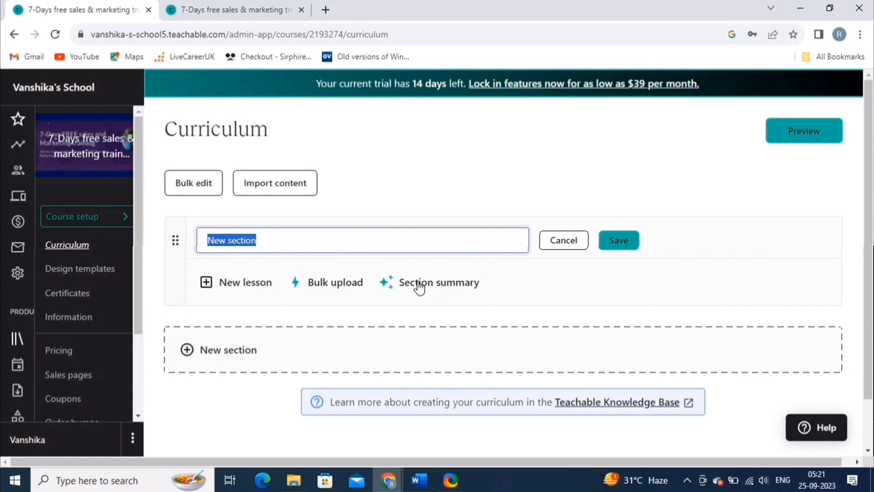
- Name the new section "DAY ONE", add the lesson "INTRODUCTION- 7DAYS FREE SALES & MARKETING TRAINING" to it, and save both
click(339, 240)
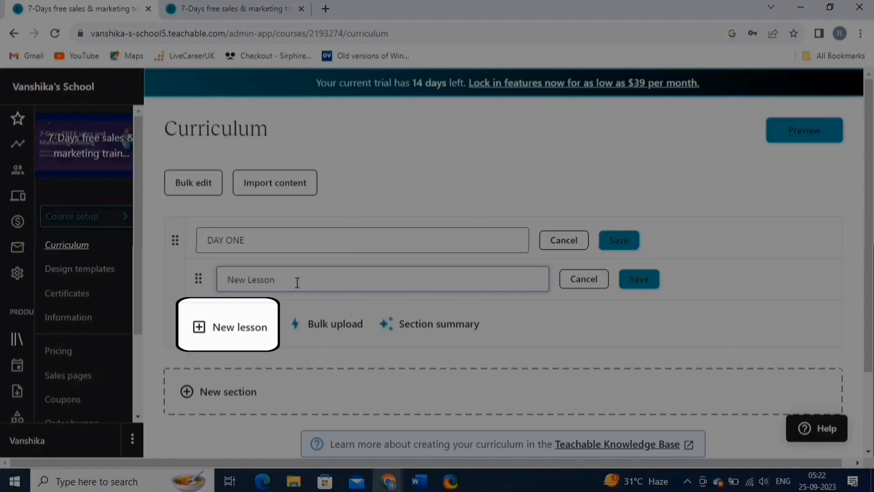
key(BackSpace)
key(BackSpace)
key(BackSpace)
key(BackSpace)
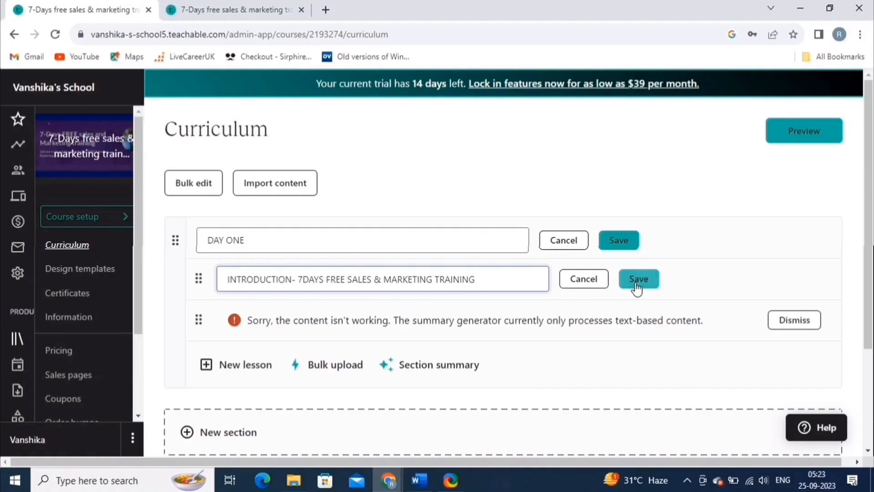
click(639, 279)
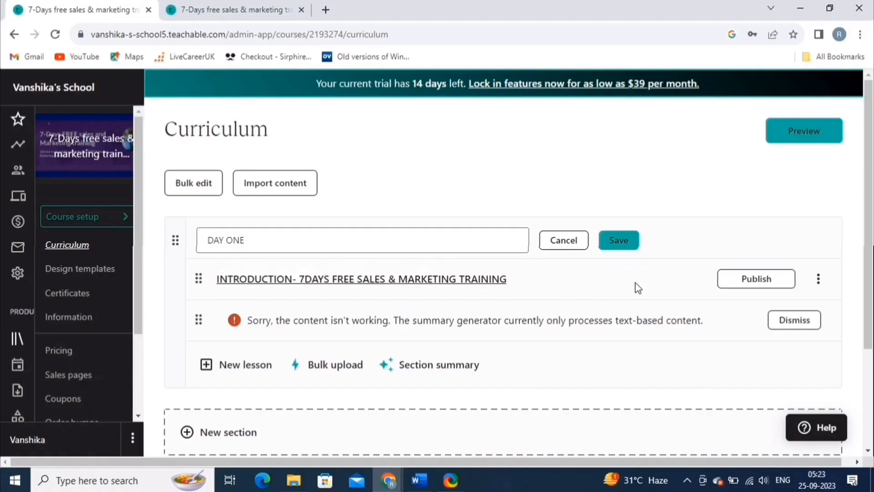
click(614, 242)
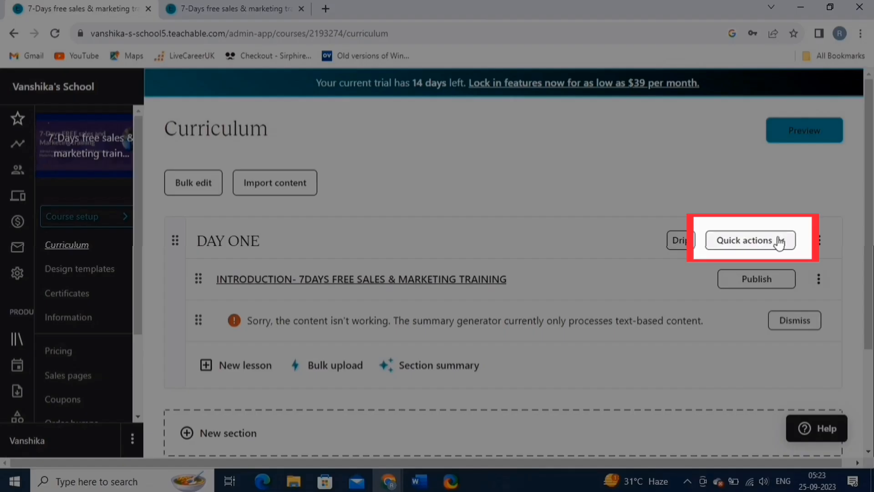
- Publish all lessons in the DAY ONE section and preview the course page before returning to editing
click(779, 241)
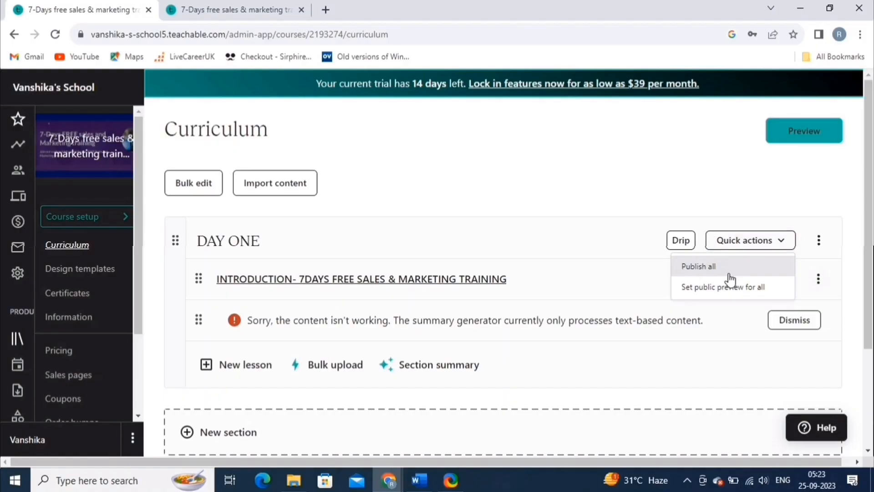
click(730, 277)
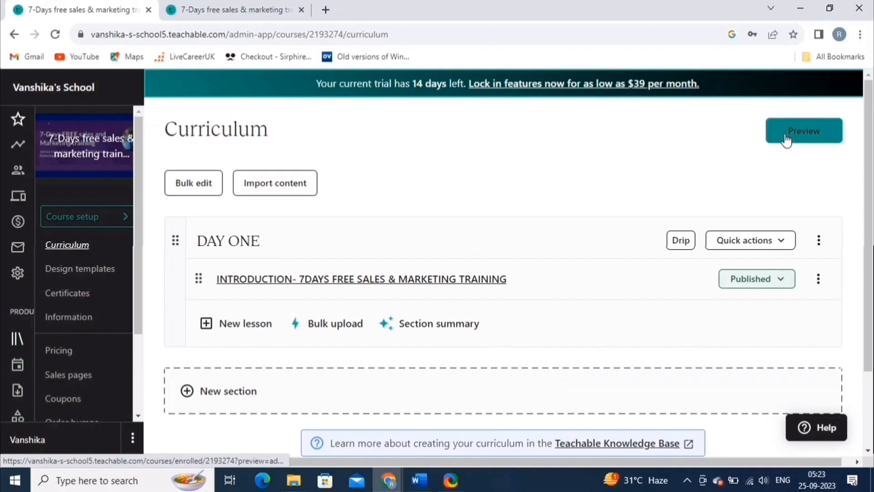
click(786, 140)
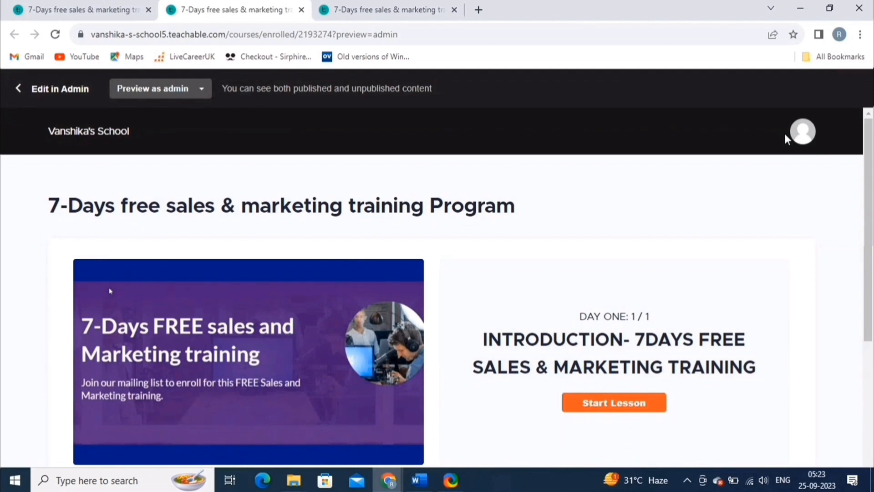
scroll(808, 336, down, 1)
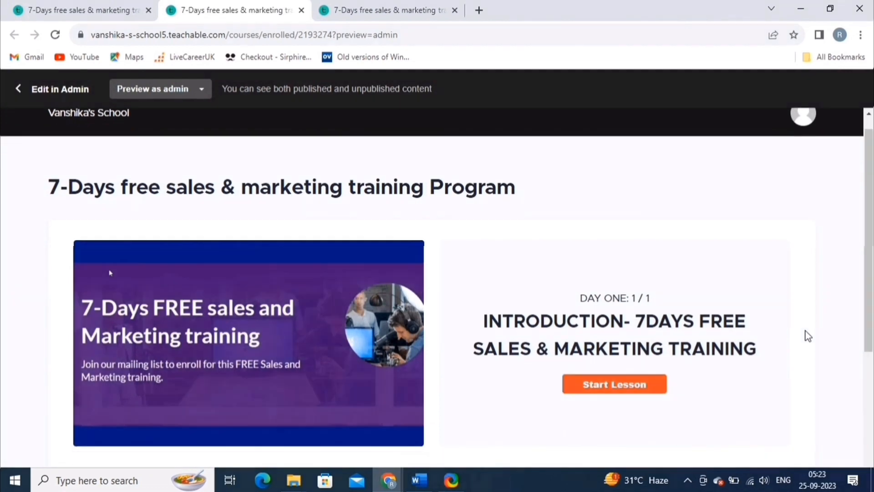
click(66, 89)
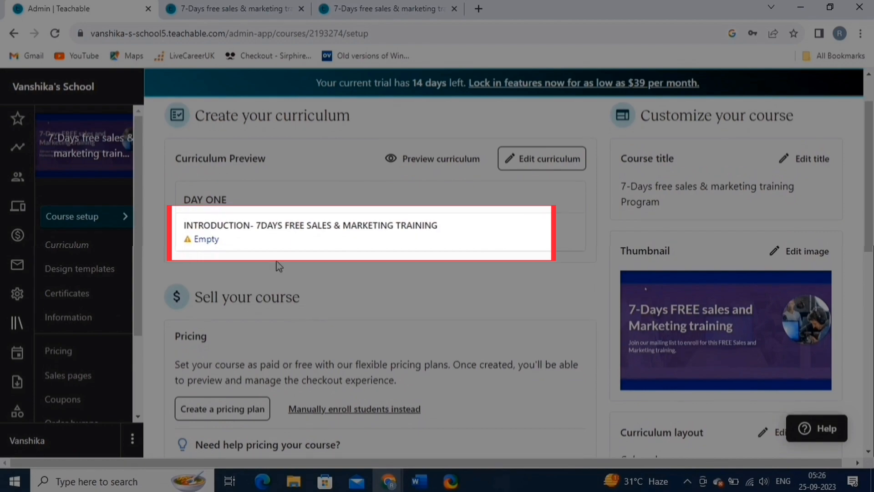
- Add a banner image and a text and images block with the copied text to the DAY ONE introduction lesson
click(295, 238)
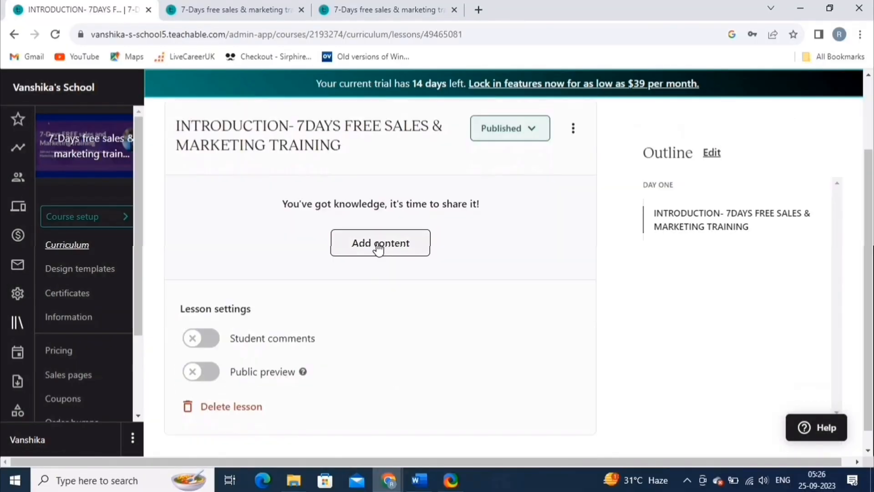
click(371, 259)
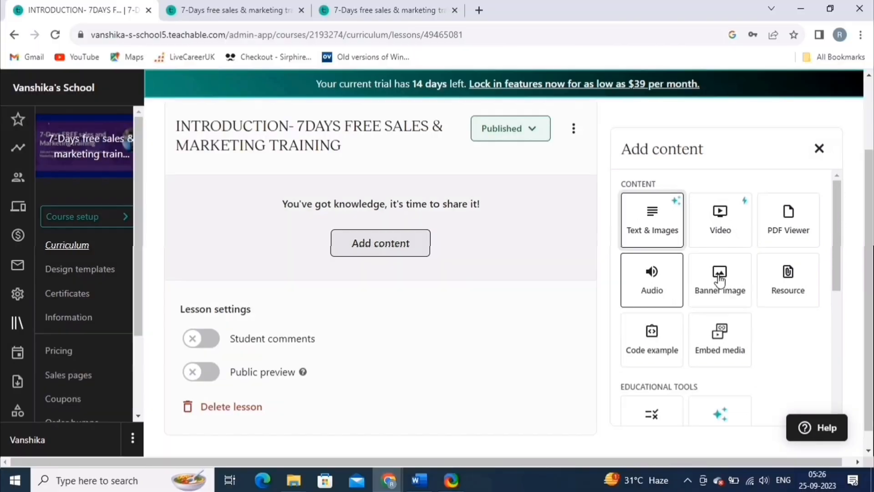
click(719, 288)
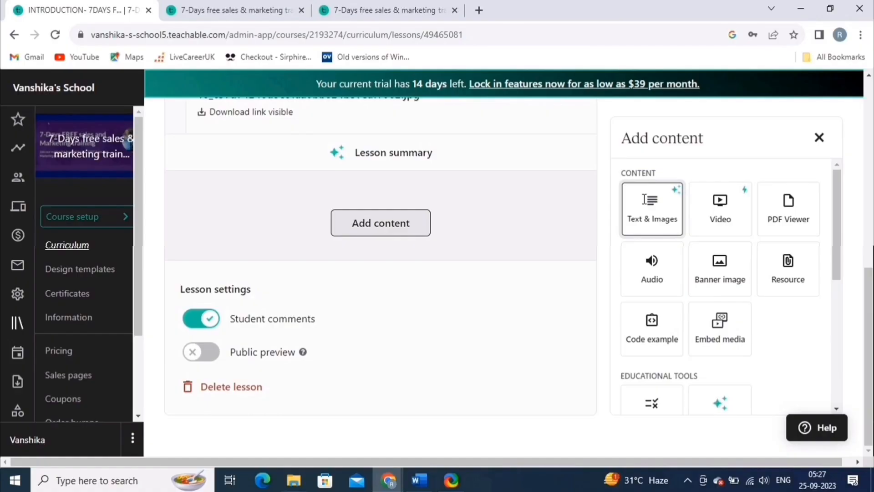
click(644, 199)
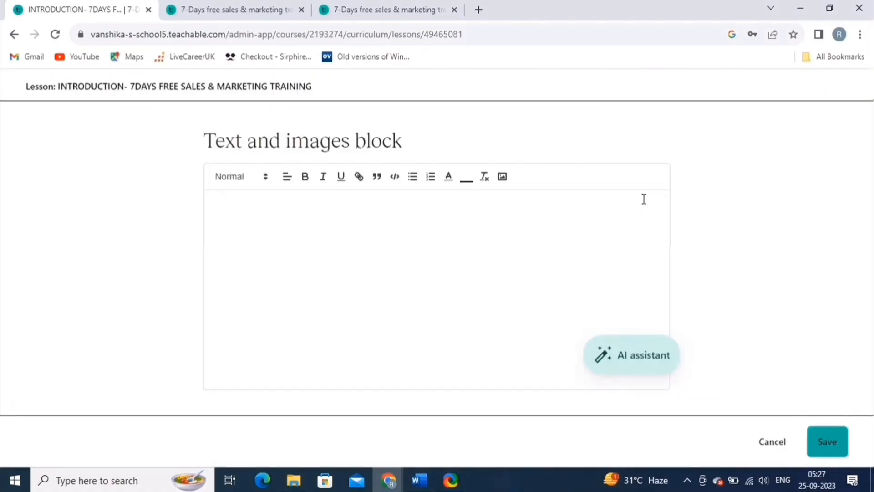
key(ctrl+v)
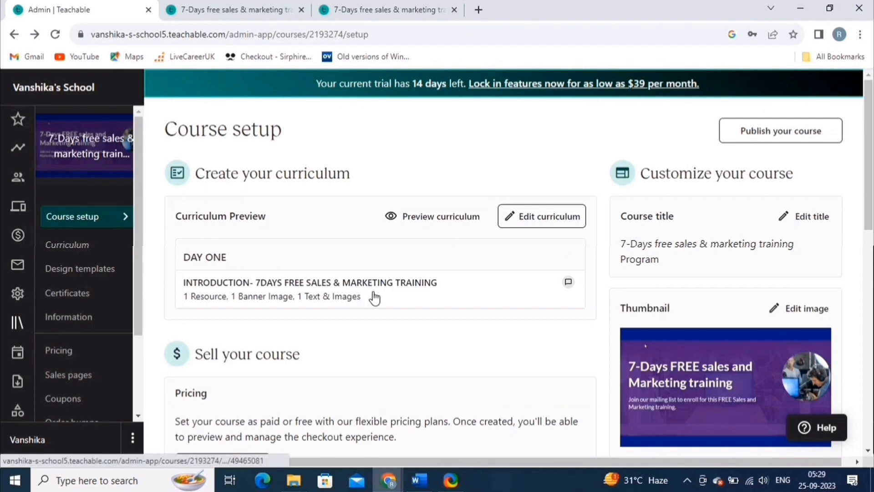
- Create a Free pricing plan for the course and add it
scroll(522, 401, down, 3)
scroll(523, 400, down, 1)
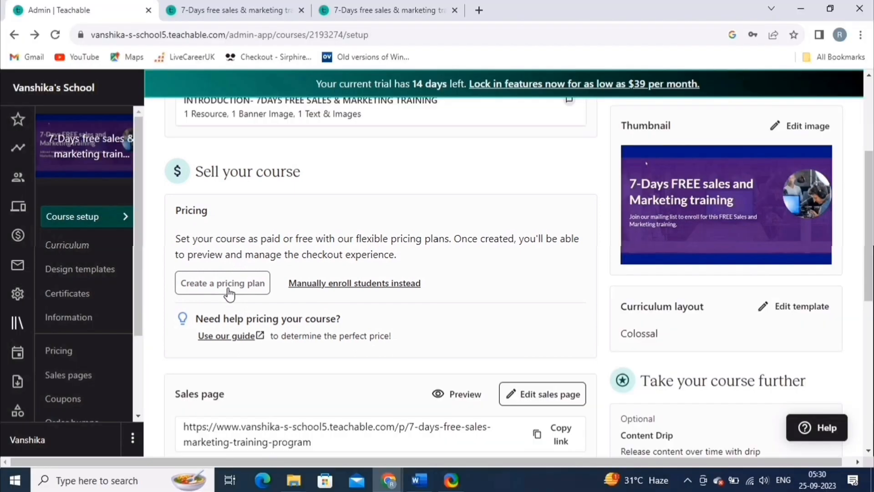
click(226, 287)
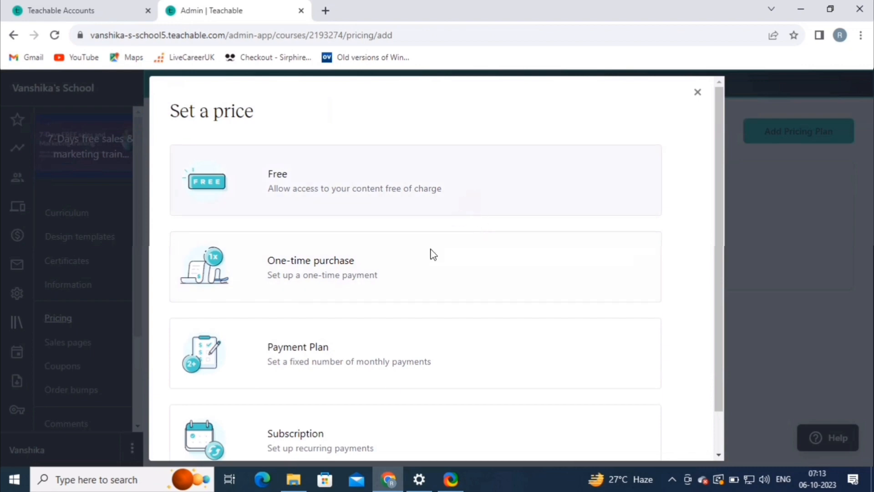
scroll(411, 288, down, 1)
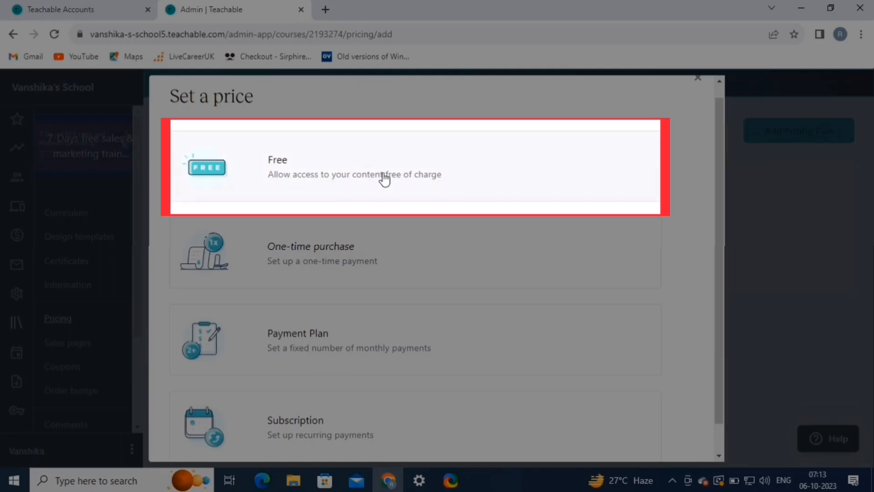
click(383, 179)
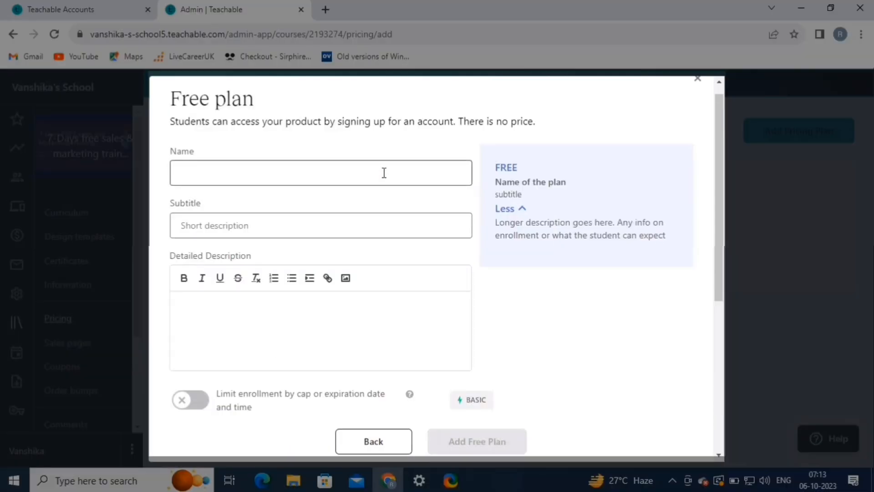
scroll(384, 173, down, 6)
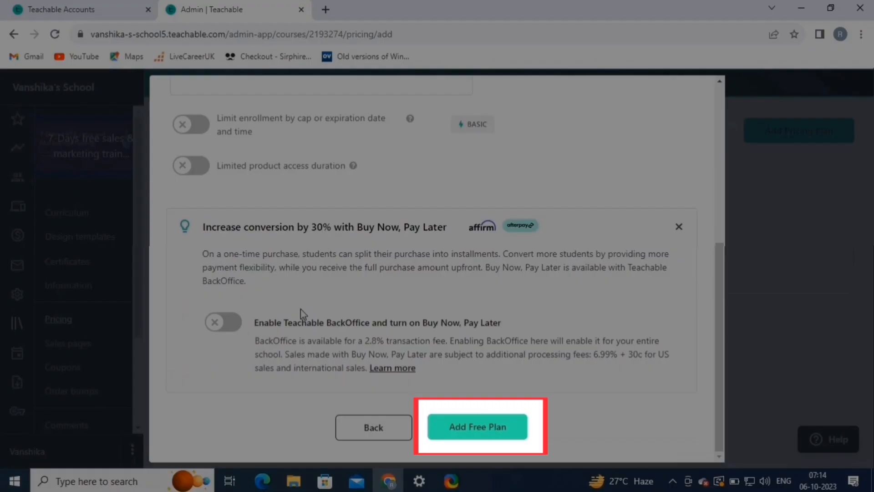
click(489, 430)
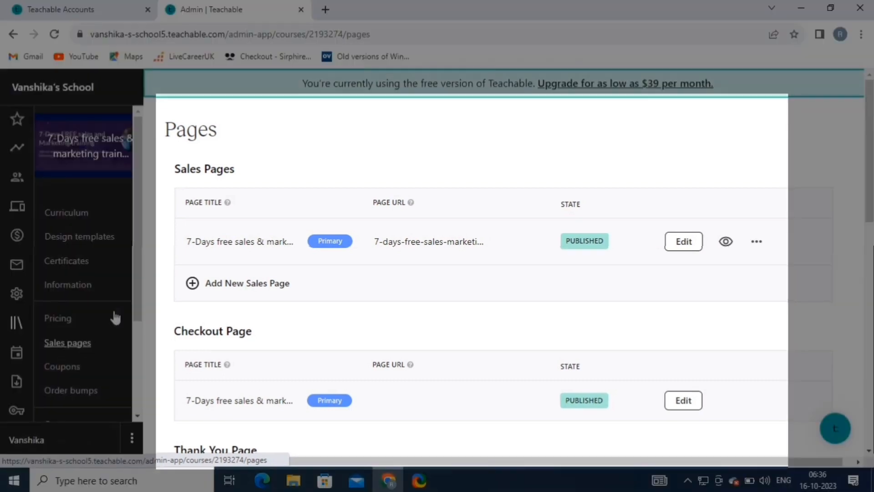
- View the published Thank You page from the course's page list and close the preview
scroll(367, 292, down, 4)
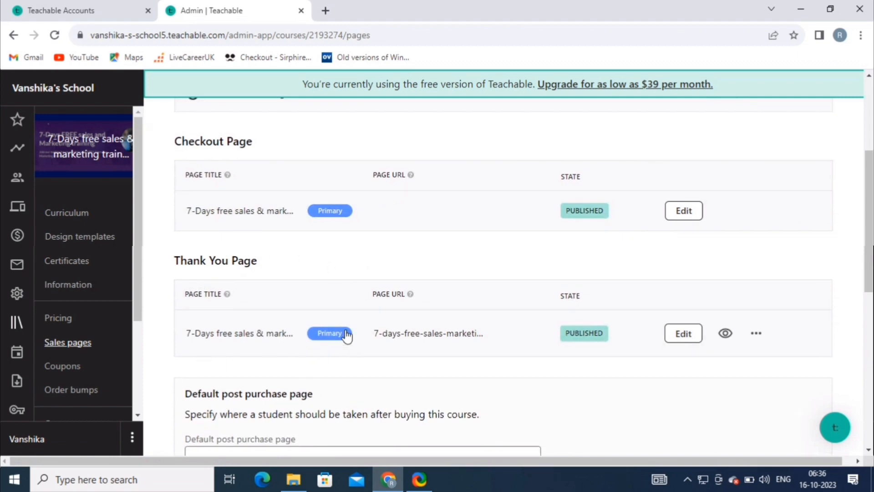
scroll(344, 326, down, 2)
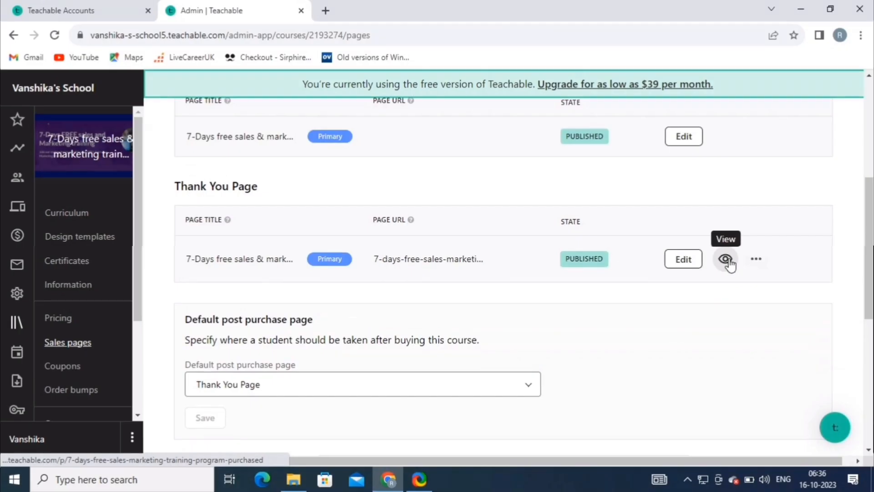
click(727, 260)
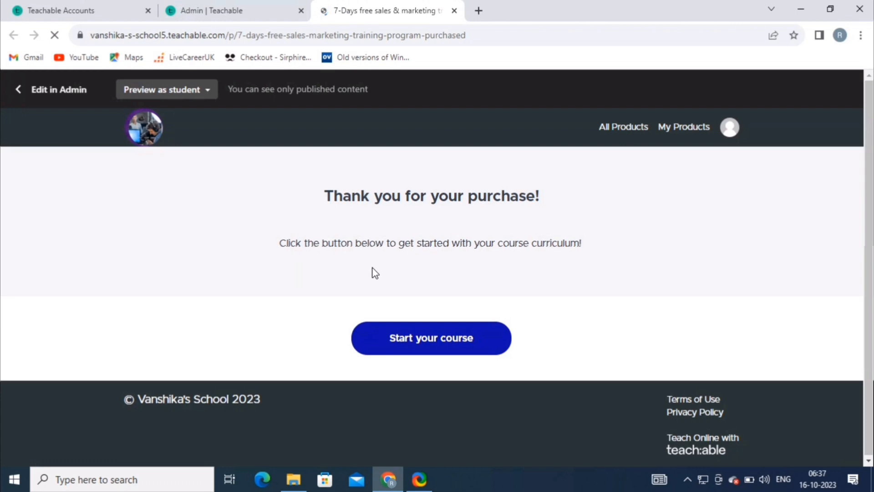
key(ctrl+w)
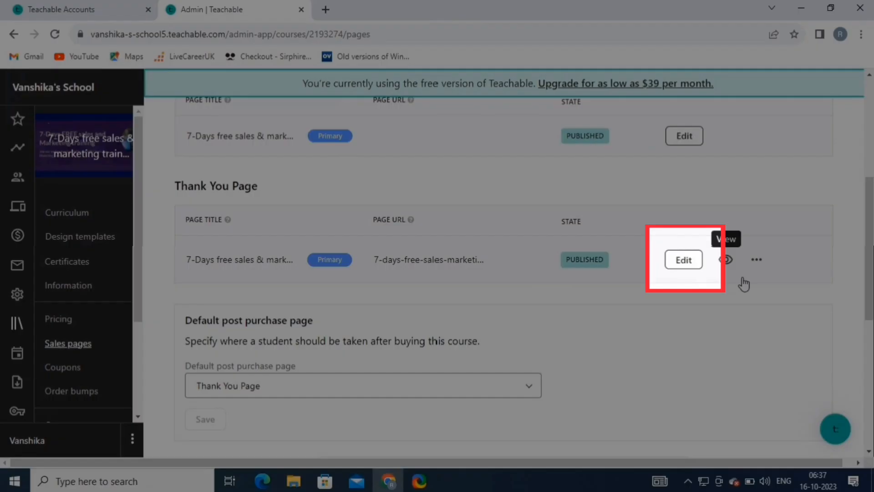
- Open the Thank You page for editing and add an Image block with the "7-Days FREE sales and Marketing training" banner
click(684, 260)
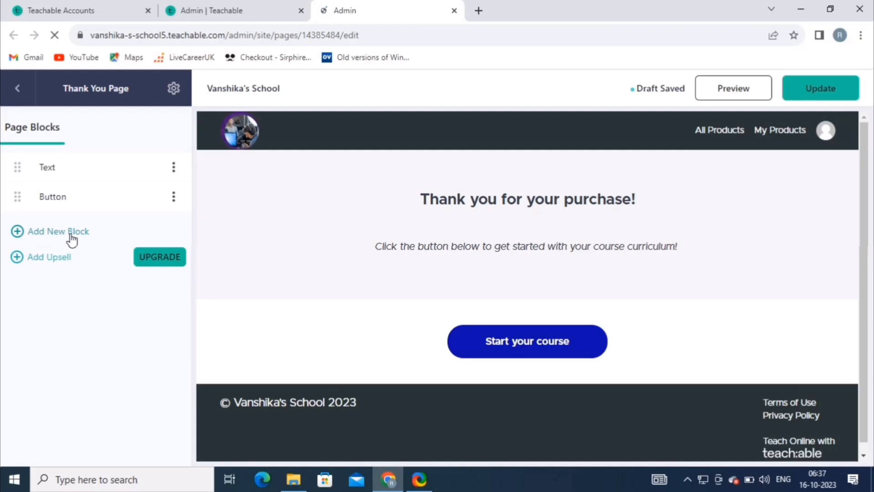
click(69, 238)
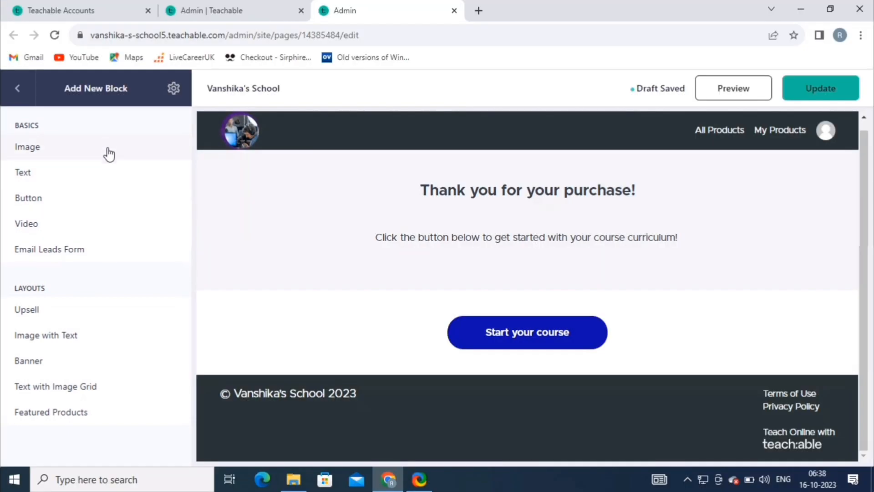
click(110, 151)
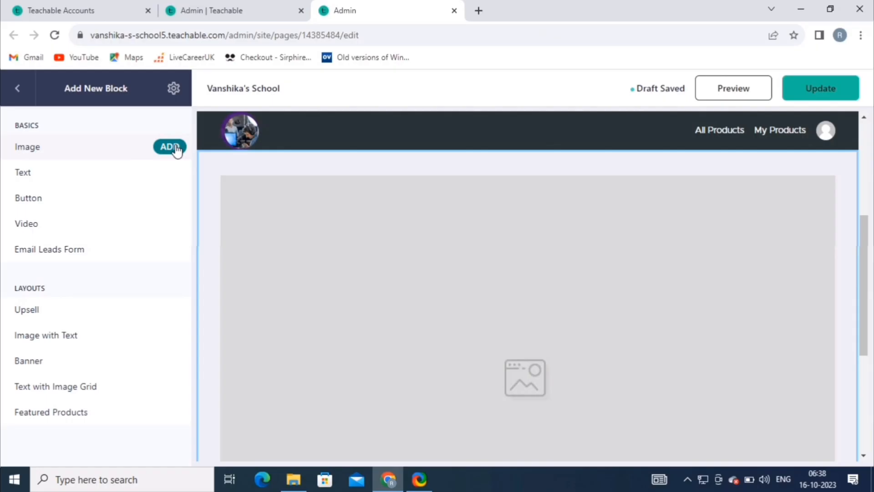
click(175, 148)
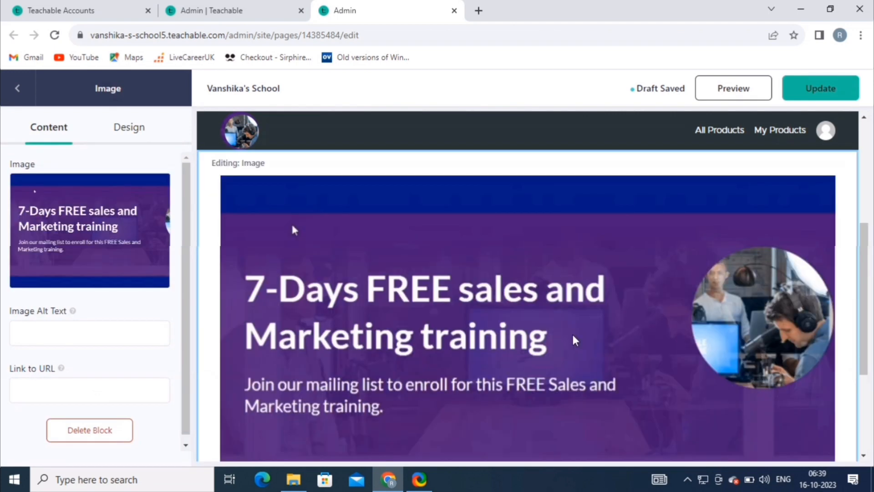
- Move the Image block above the Text and Button blocks on the Thank You page and update the page
click(17, 87)
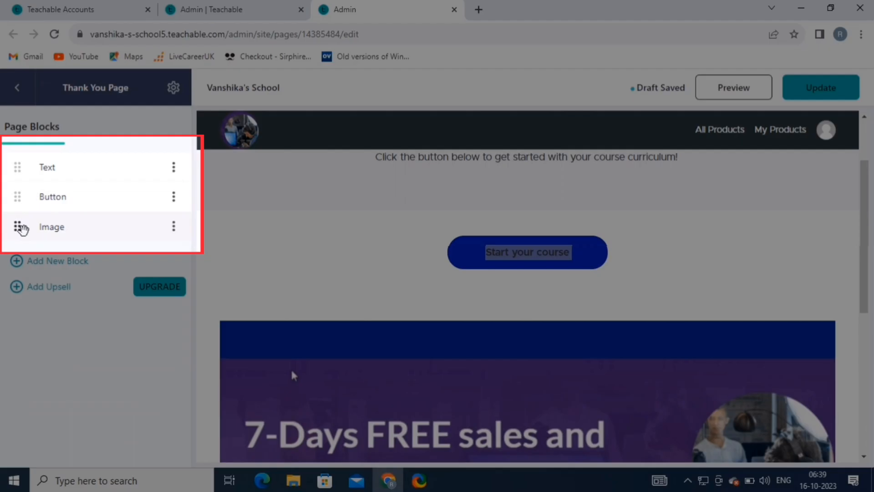
drag(18, 226, 22, 168)
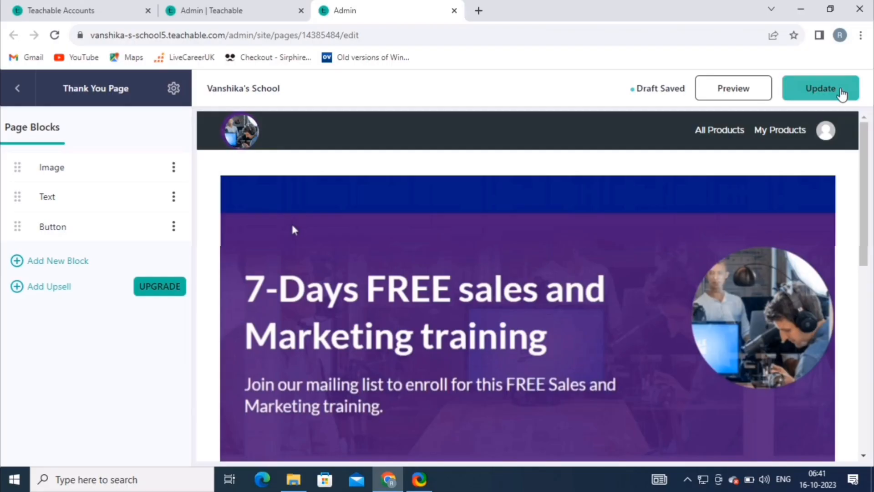
click(840, 91)
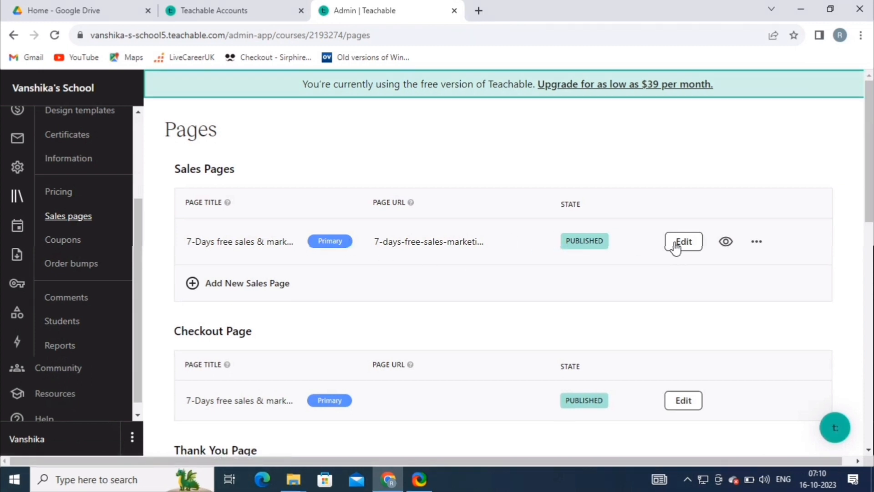
- Copy the primary sales page's URL link and preview that page as public
click(756, 242)
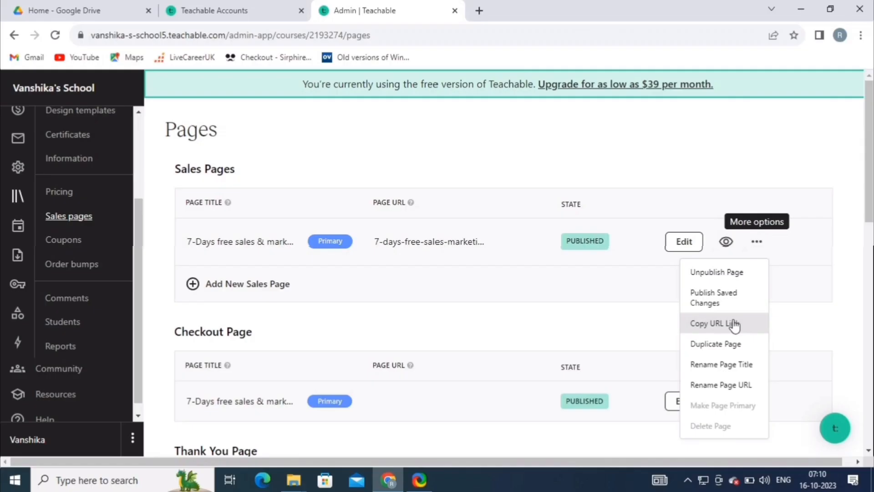
click(734, 324)
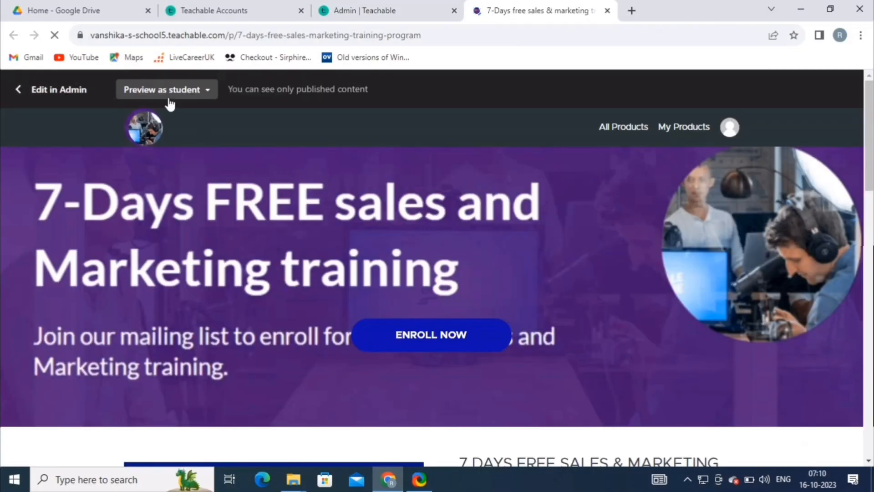
click(183, 91)
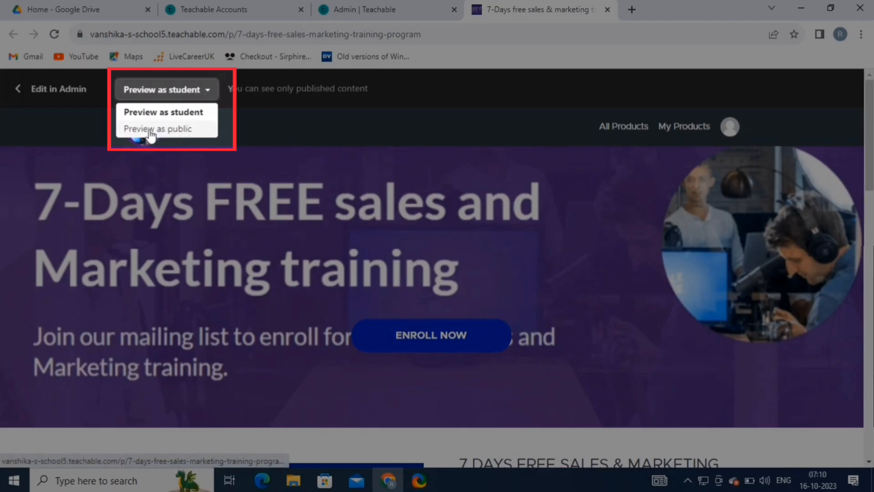
click(183, 132)
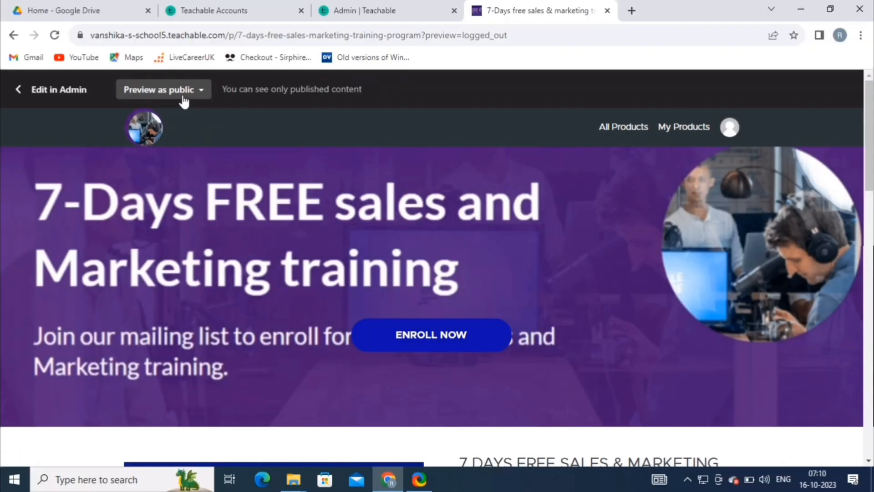
click(261, 32)
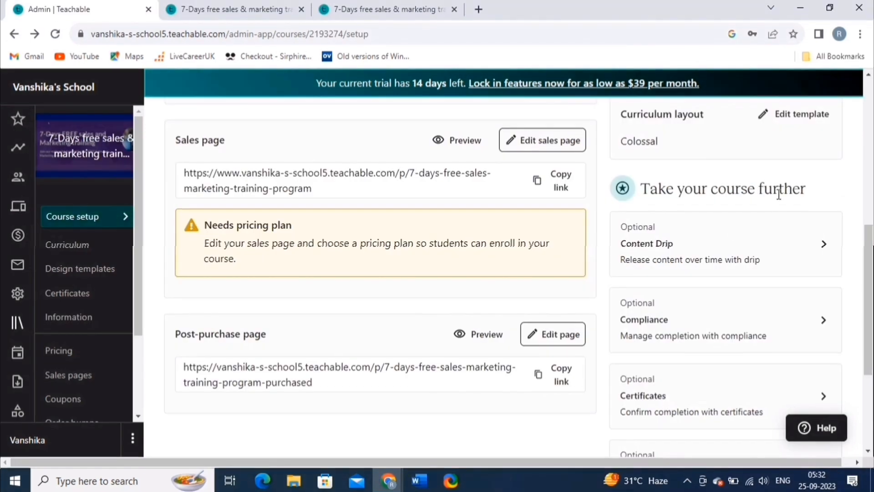
- Open the course's content drip settings and choose the "Days after enrollment" drip option for the DAY TWO section
click(766, 253)
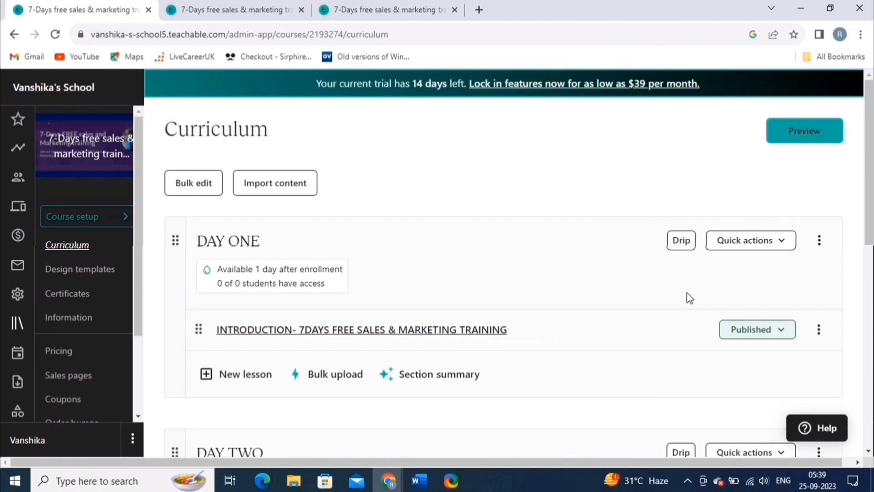
scroll(692, 285, down, 3)
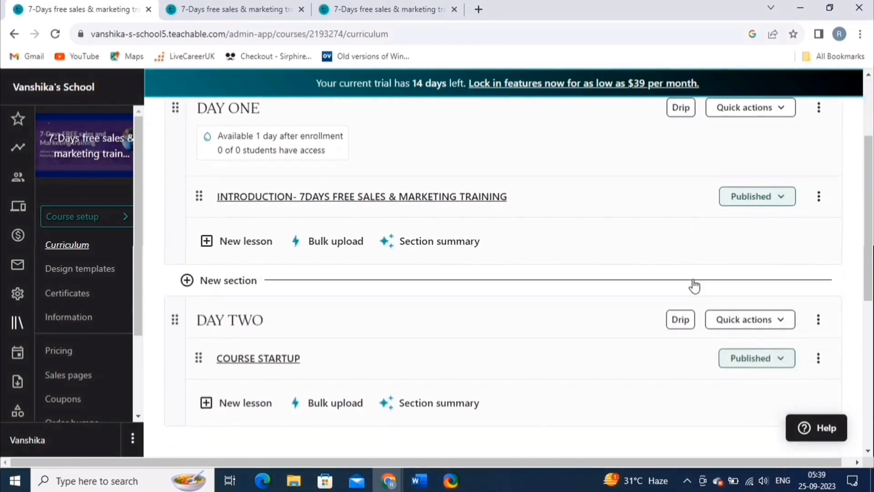
click(681, 320)
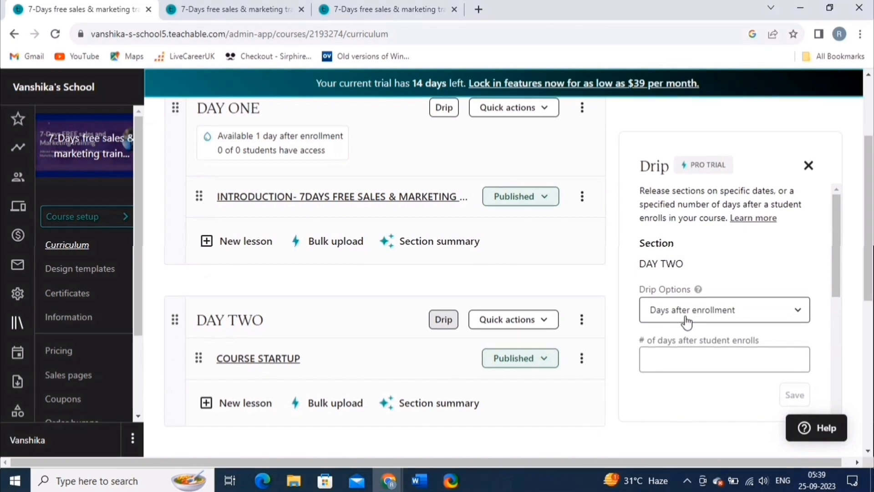
click(687, 321)
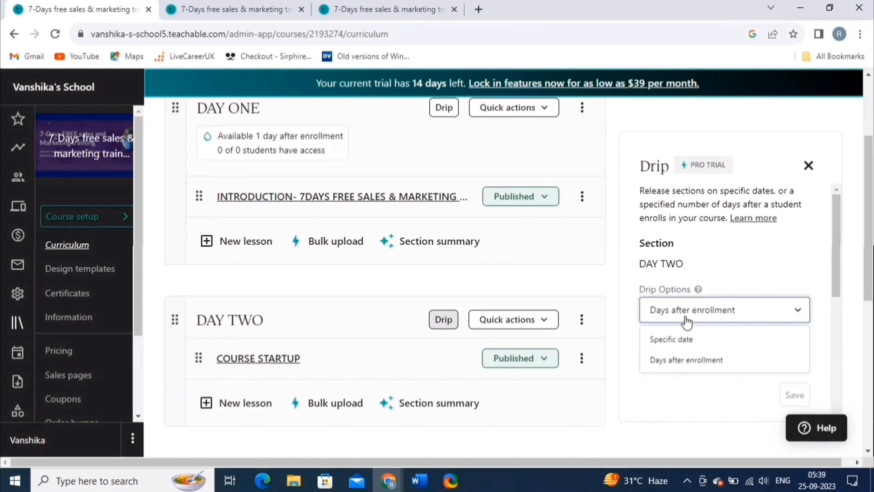
click(679, 359)
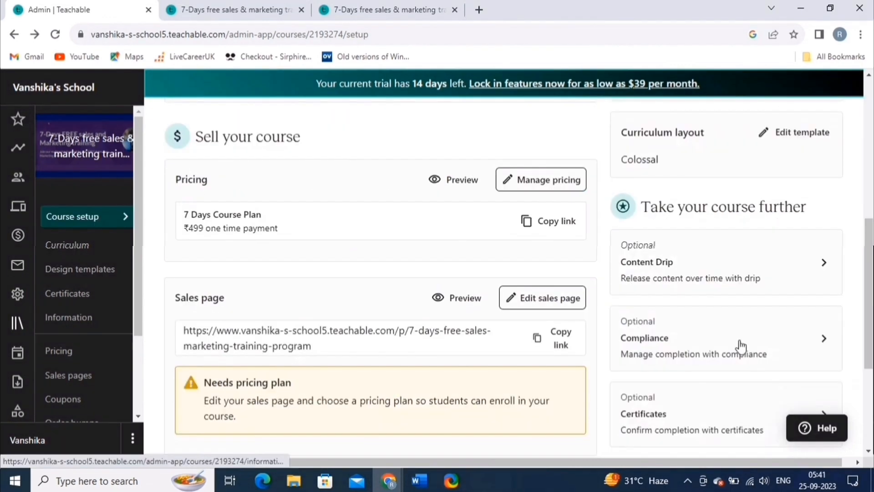
- Open the course information through Compliance, set the course description to "Subject: Day 2- Creating your Marketing Plan Body of email", and save
scroll(740, 347, down, 2)
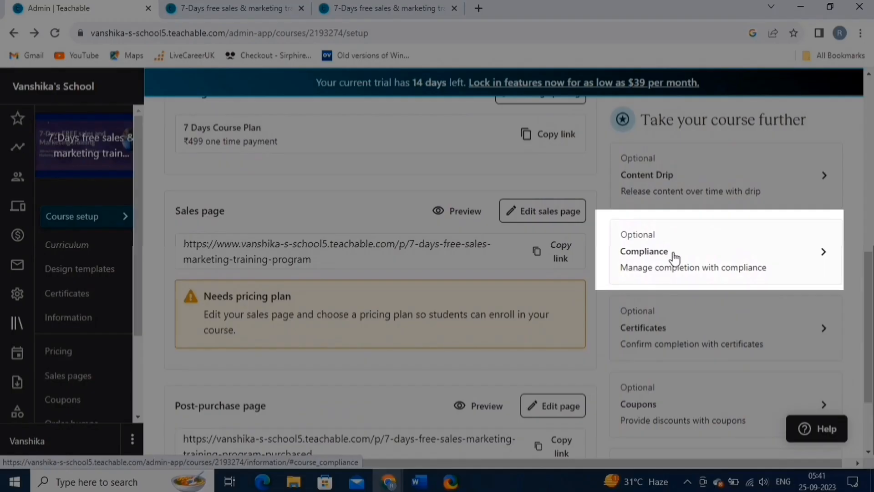
click(801, 253)
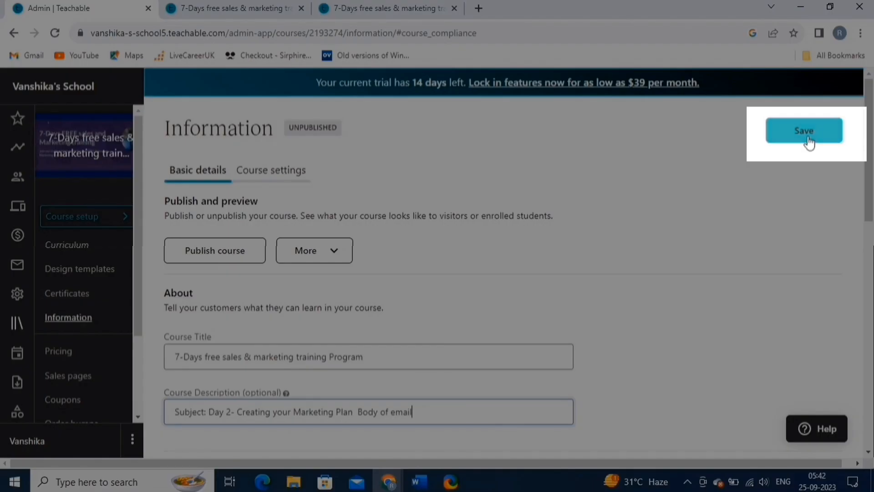
click(808, 137)
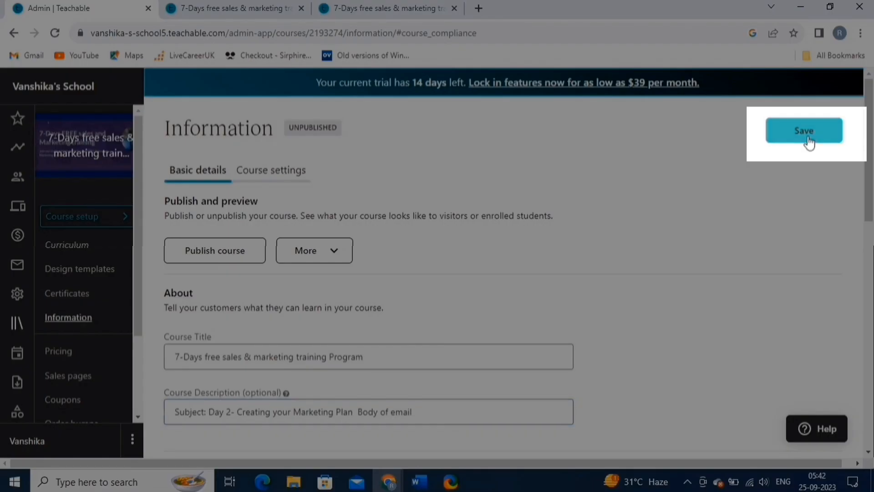
- Add a new blank category in the course settings and review the course display, compliance and drip options
click(271, 170)
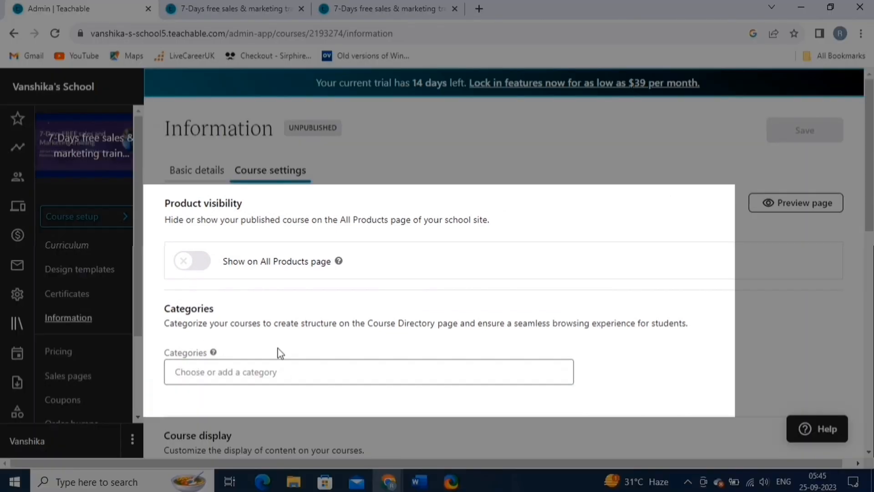
click(246, 373)
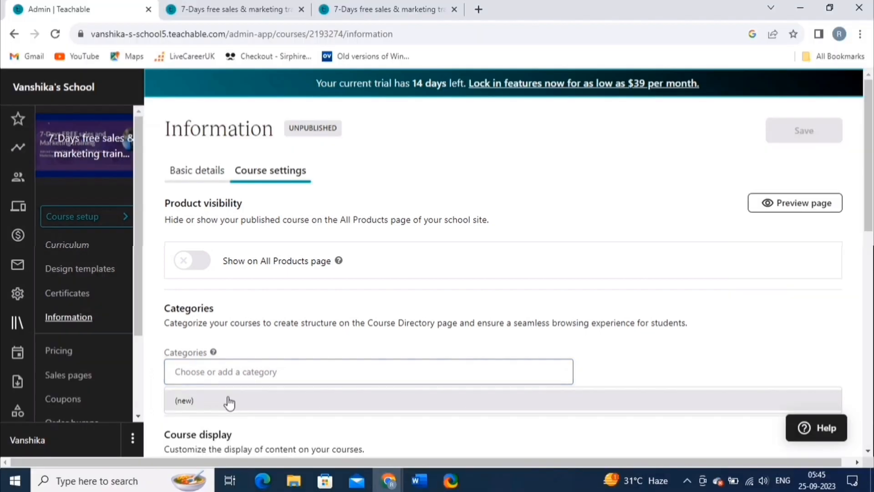
click(228, 399)
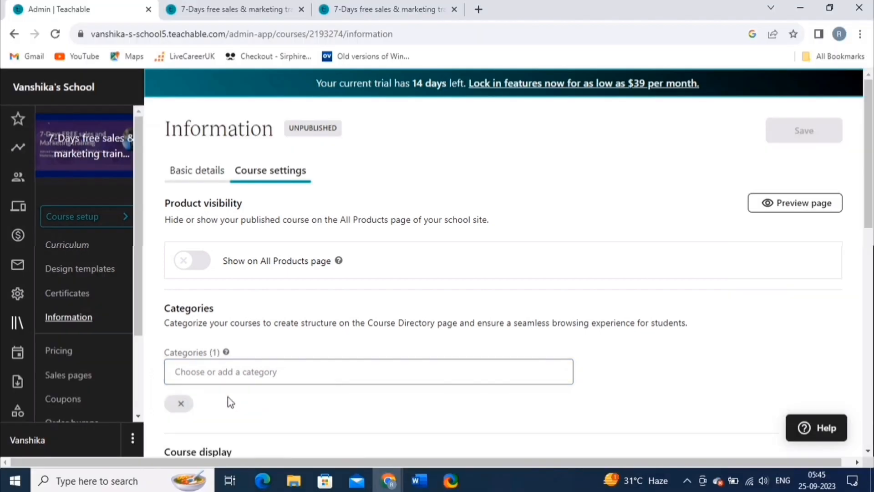
scroll(227, 397, down, 3)
scroll(228, 397, down, 1)
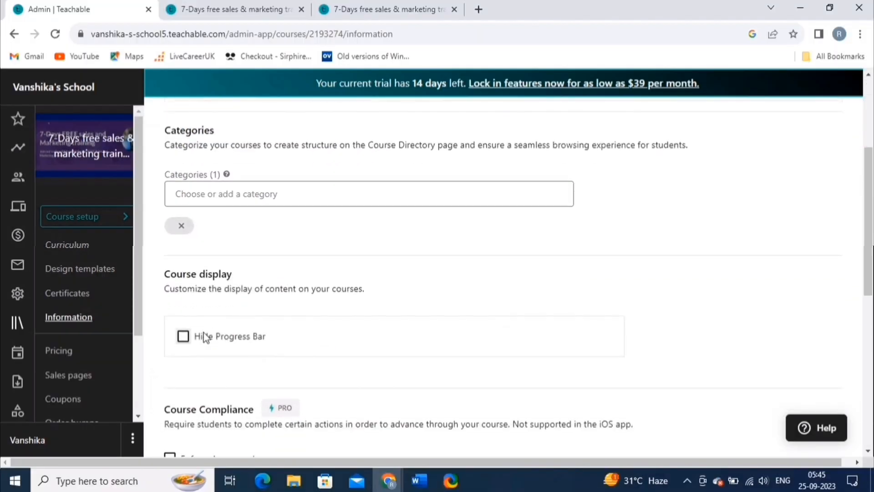
scroll(262, 398, down, 2)
scroll(261, 397, down, 5)
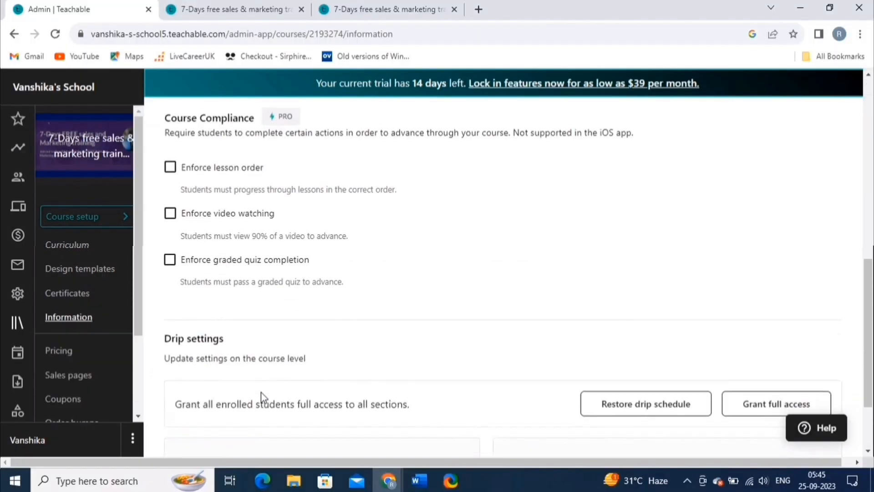
- Return to the course setup overview, discarding the unsaved changes in the course information
scroll(260, 392, up, 12)
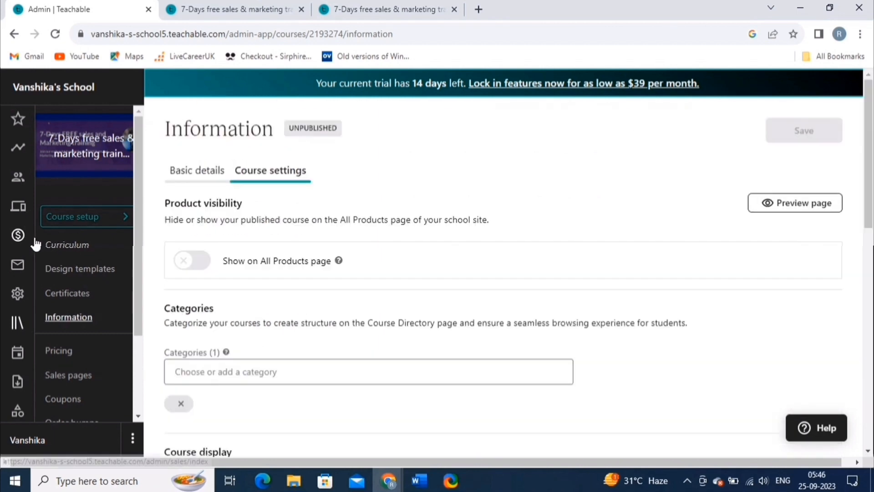
click(70, 218)
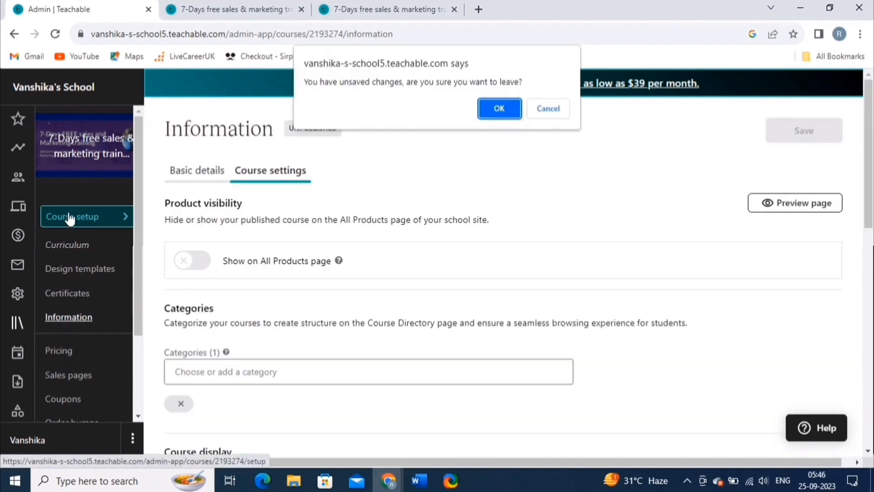
click(500, 108)
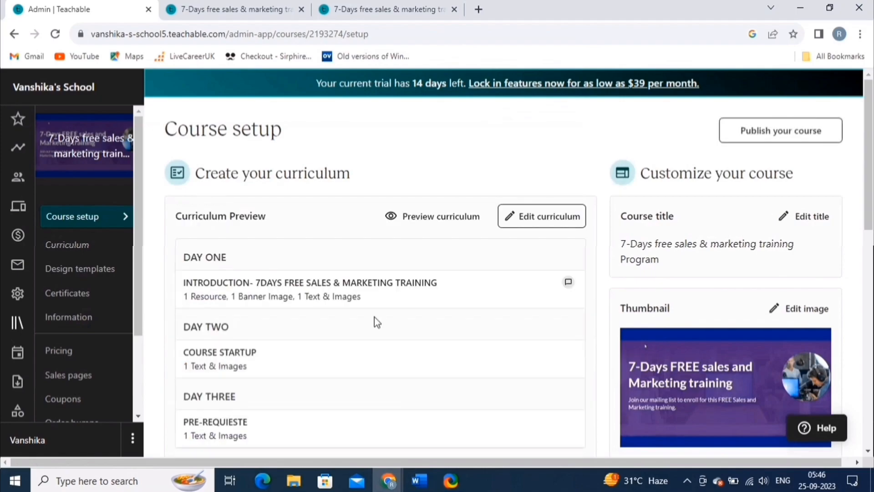
- Create a 20% product coupon with code flat20 for the 7 Days Course Plan, displaying the remaining time before expiration, and open its extra actions
scroll(376, 322, down, 10)
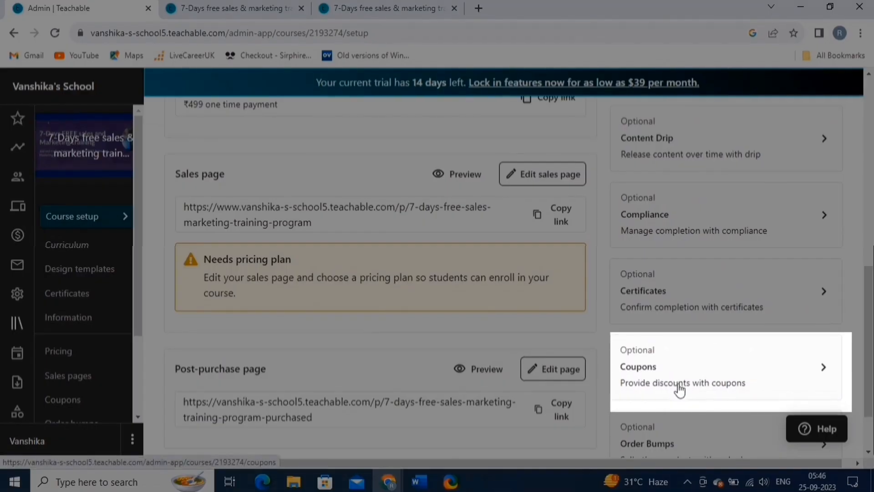
click(679, 388)
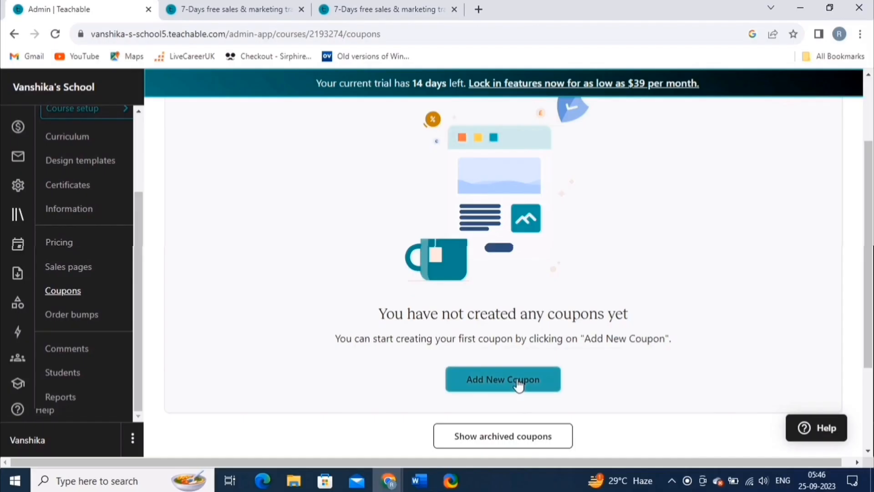
click(519, 384)
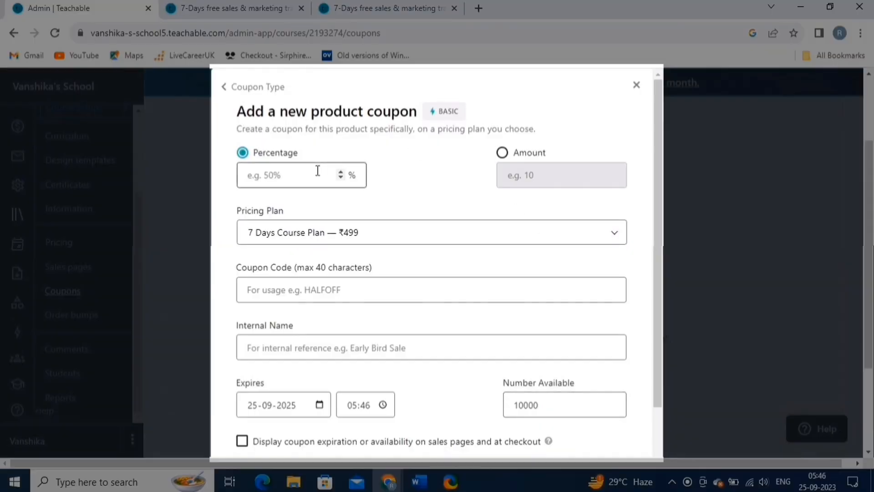
click(318, 171)
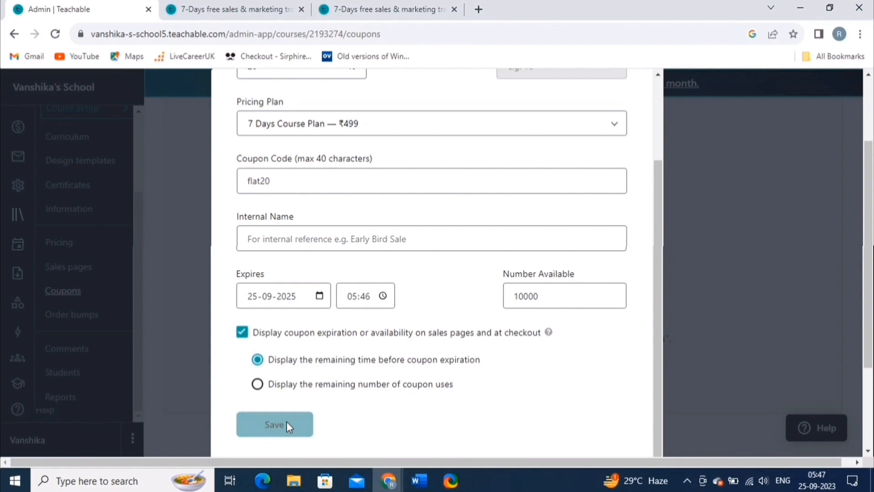
click(286, 421)
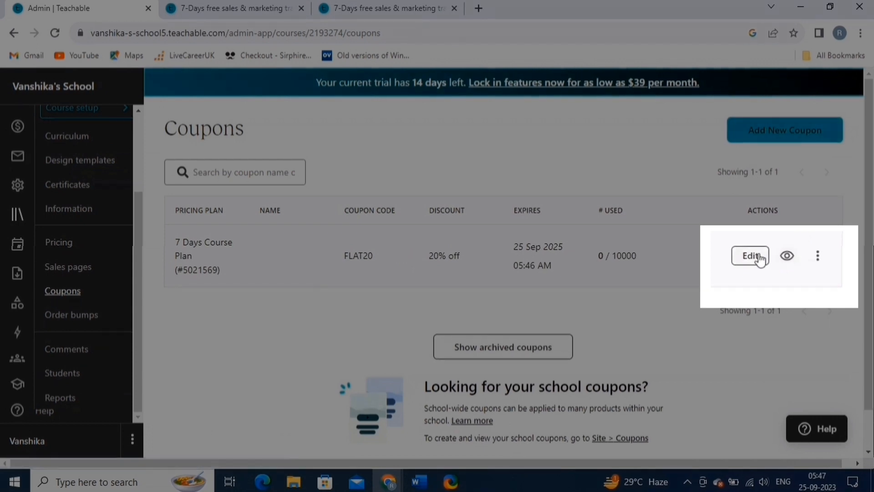
click(817, 256)
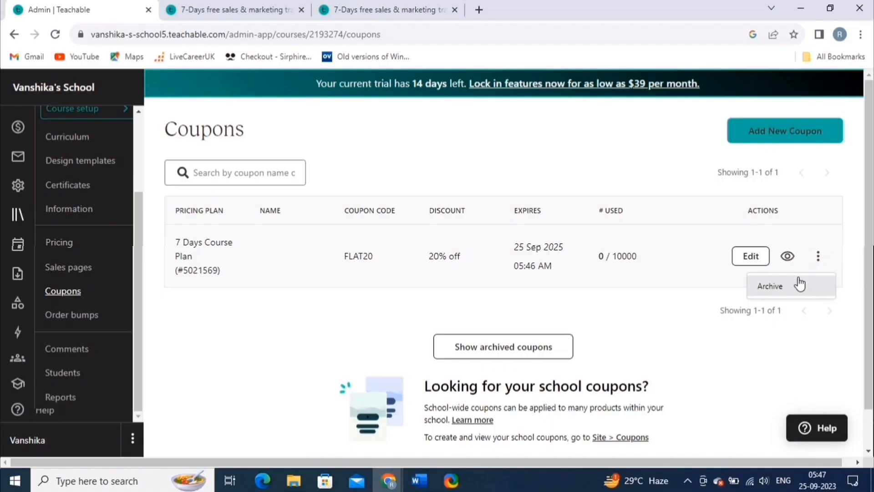
- Open the course's order bumps and examine their introduction and the example offer
click(82, 316)
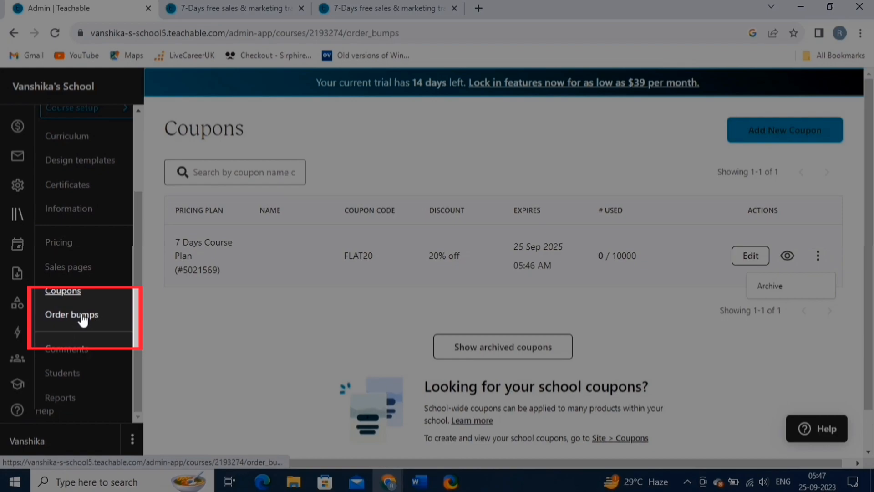
scroll(290, 343, down, 3)
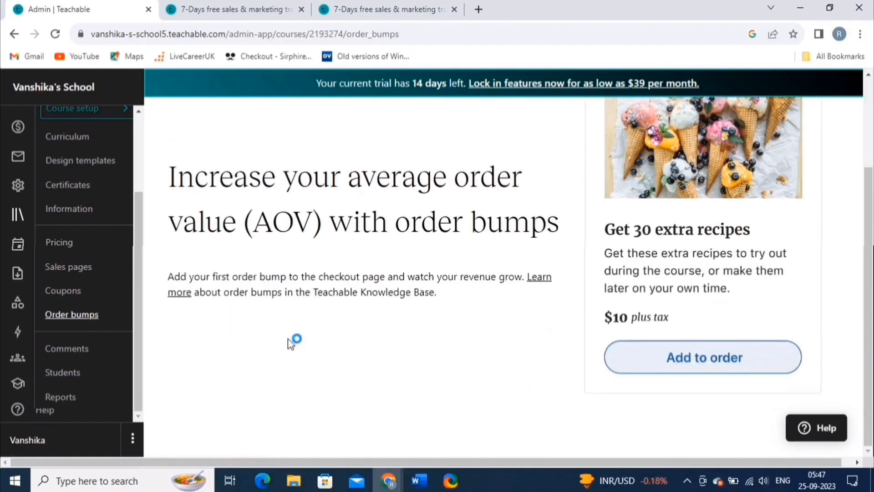
scroll(290, 343, up, 2)
scroll(290, 342, down, 1)
scroll(290, 344, up, 3)
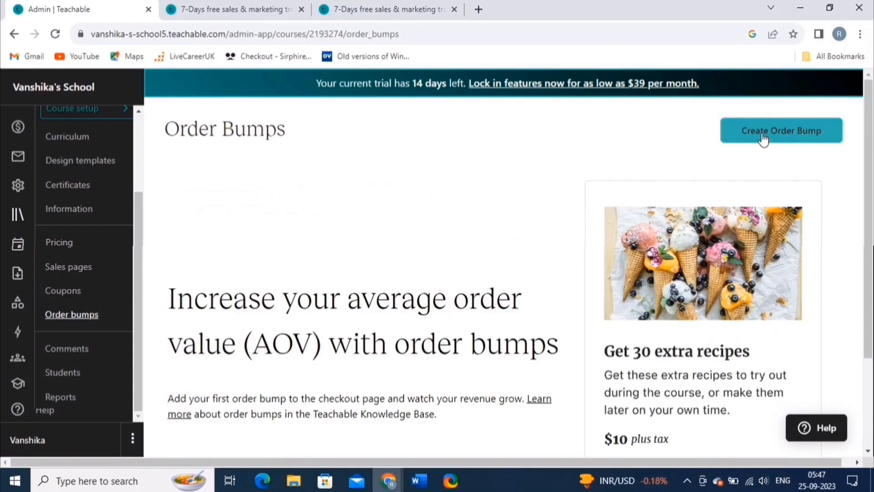
- Try to create an order bump for the 7 Days Course Plan - ₹499 pricing plan and close the form
click(762, 136)
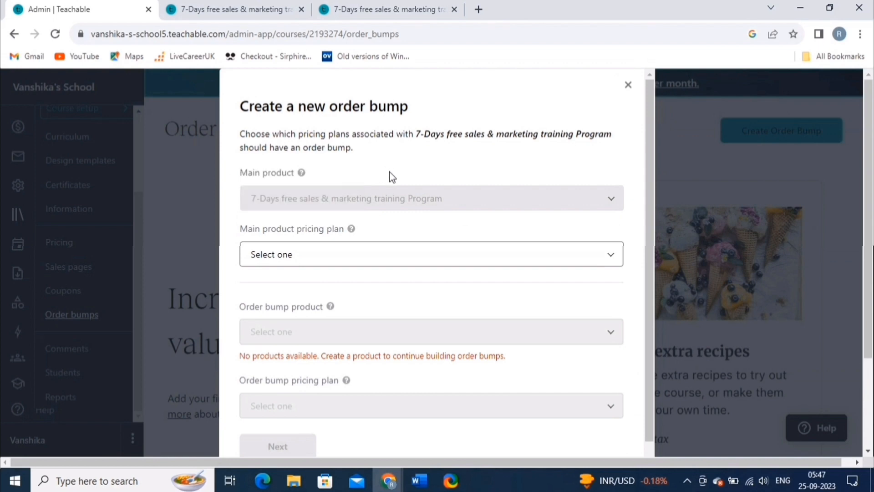
click(366, 250)
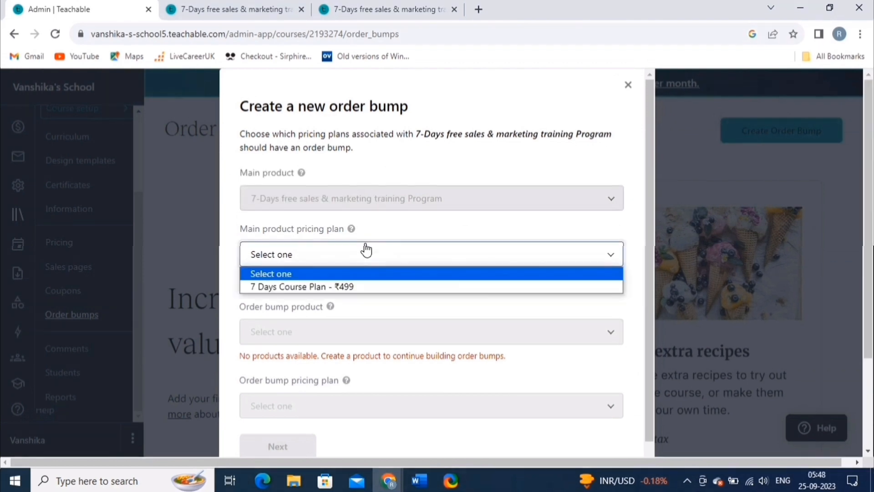
click(352, 287)
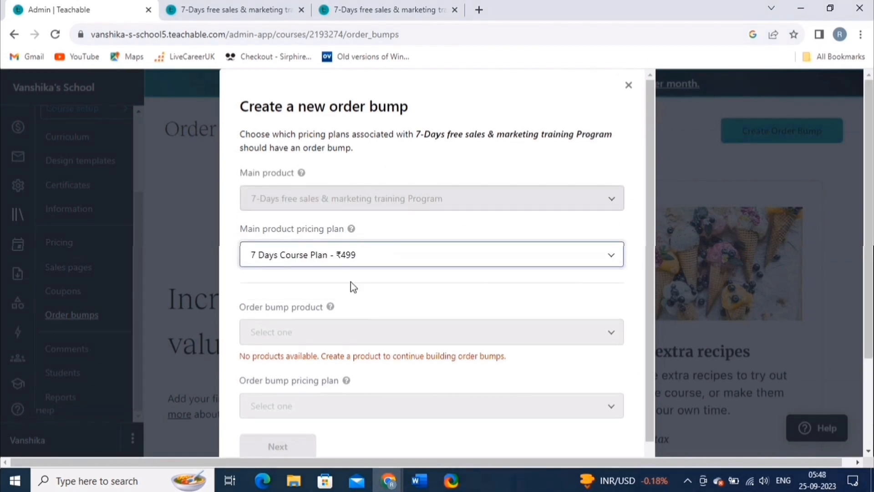
key(Escape)
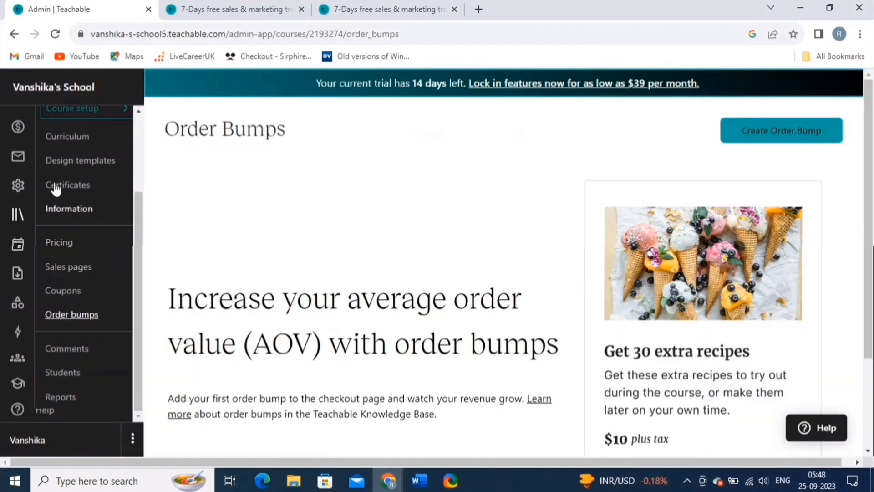
- Publish the 7-Days free sales & marketing training Program from the course setup and copy its sales page link
click(92, 115)
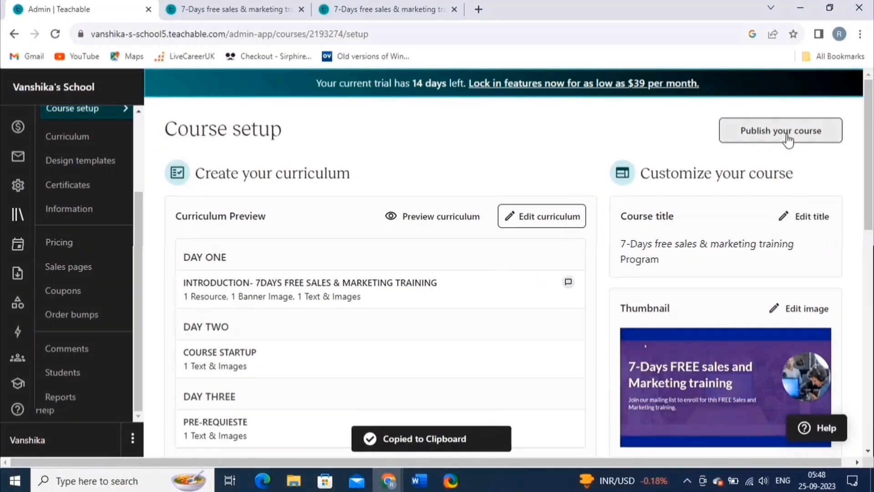
click(786, 135)
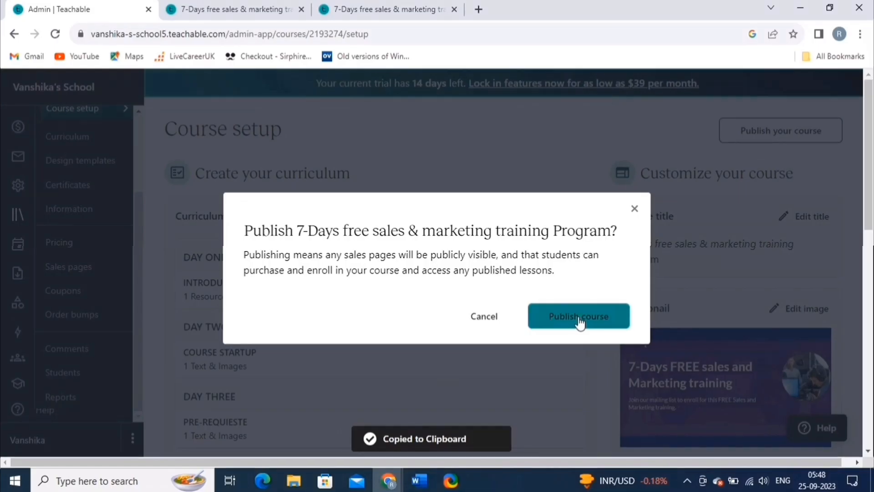
click(578, 316)
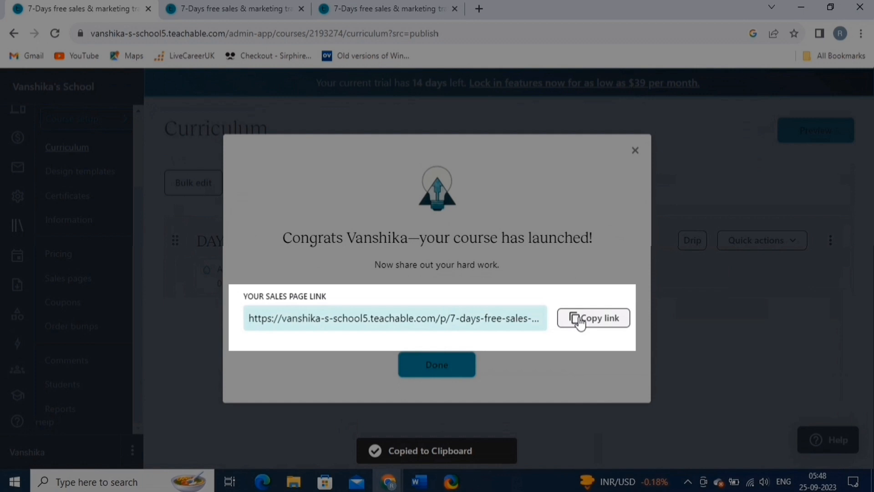
click(580, 321)
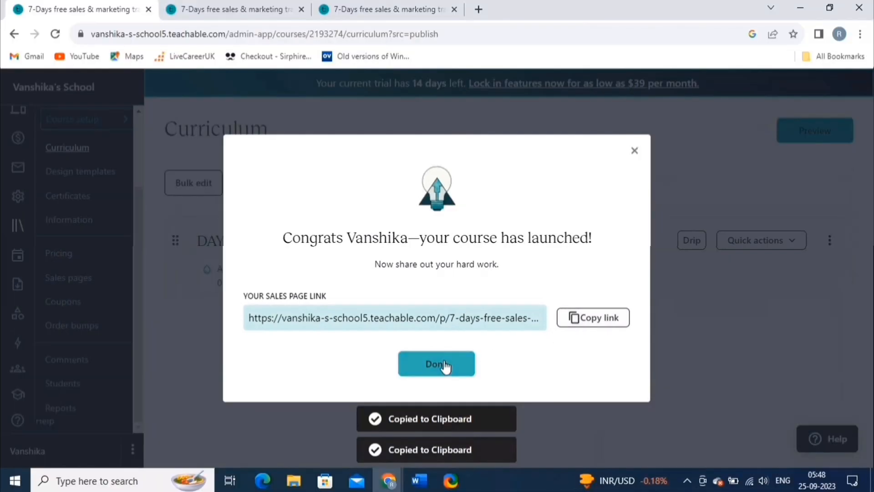
click(444, 364)
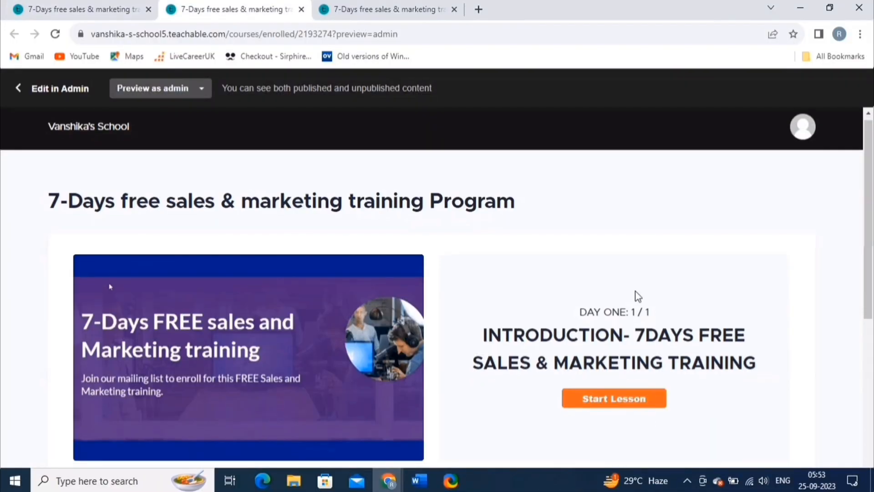
- Review the admin preview of the enrolled course, from its banner through the daily lesson sections
scroll(638, 296, down, 2)
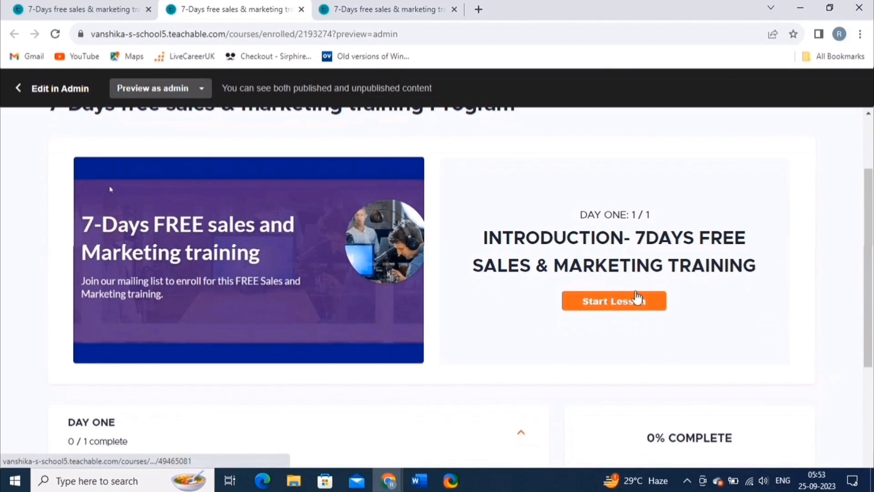
scroll(378, 387, down, 5)
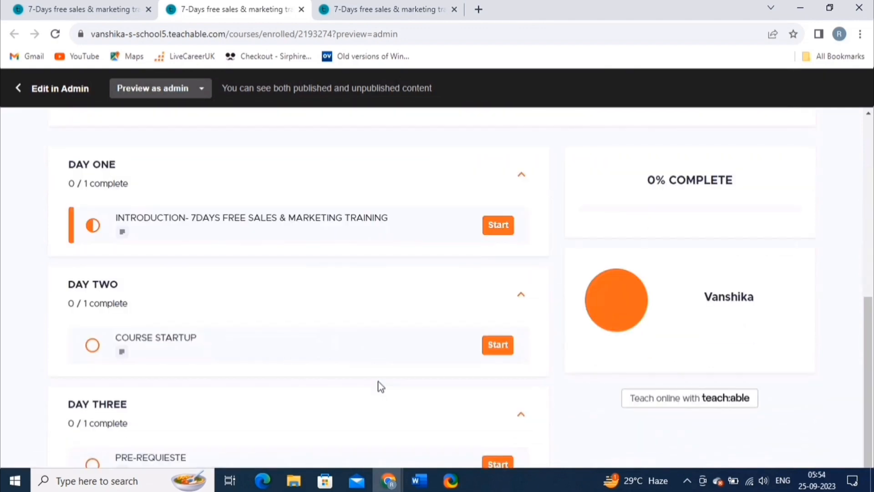
scroll(381, 387, up, 7)
- Read the list of latest Teachable changes on the admin dashboard and open the school's site view
click(26, 12)
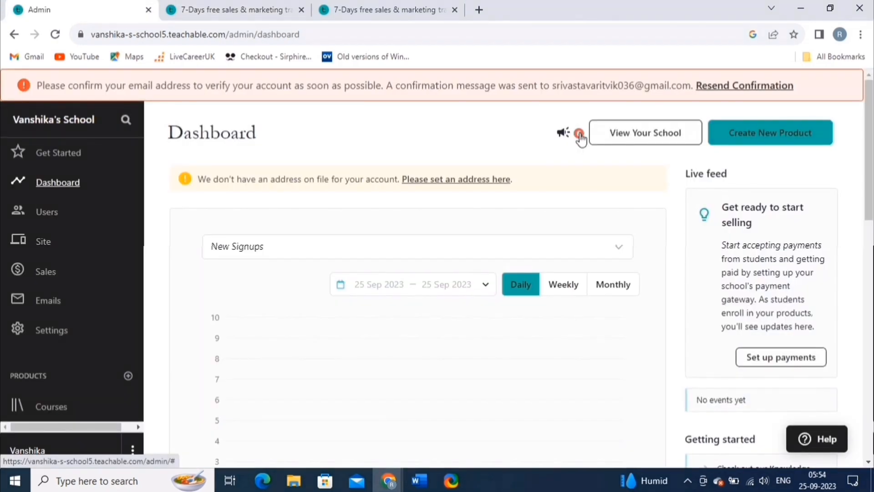
click(579, 135)
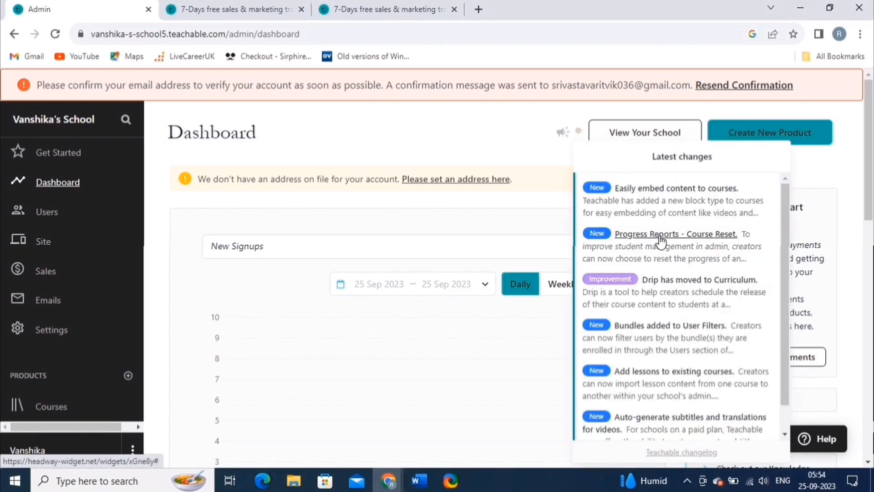
scroll(668, 318, down, 1)
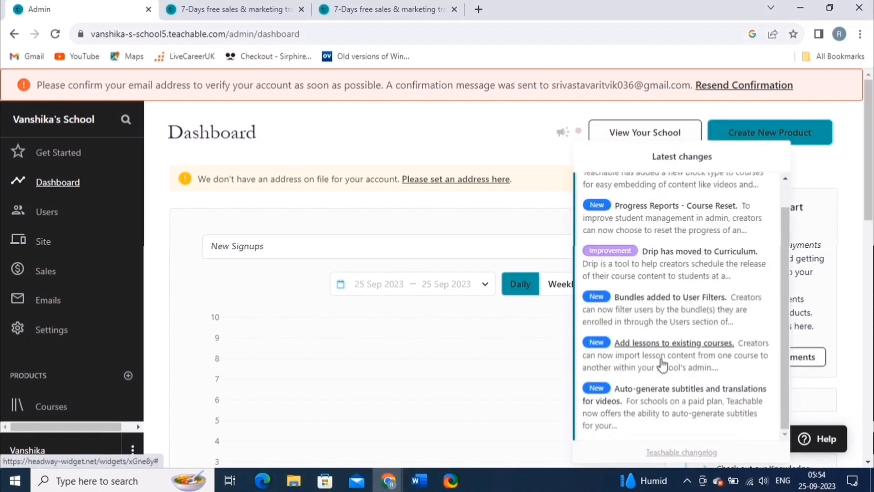
click(517, 412)
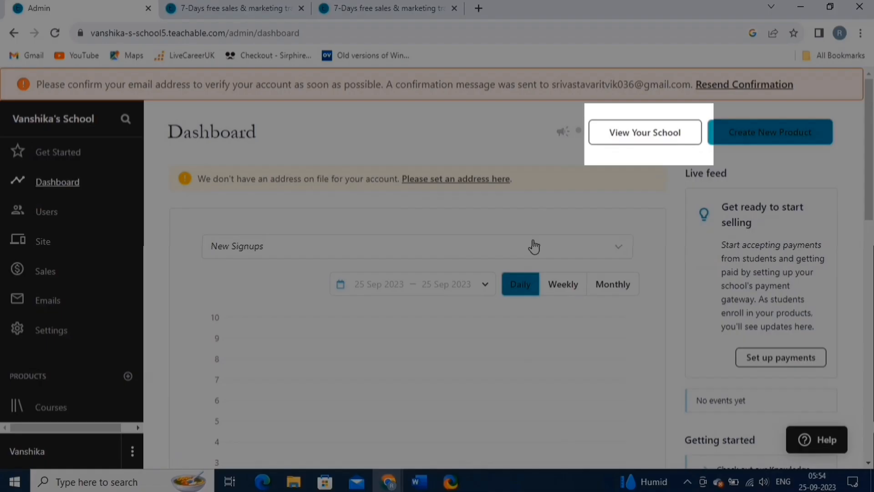
click(644, 133)
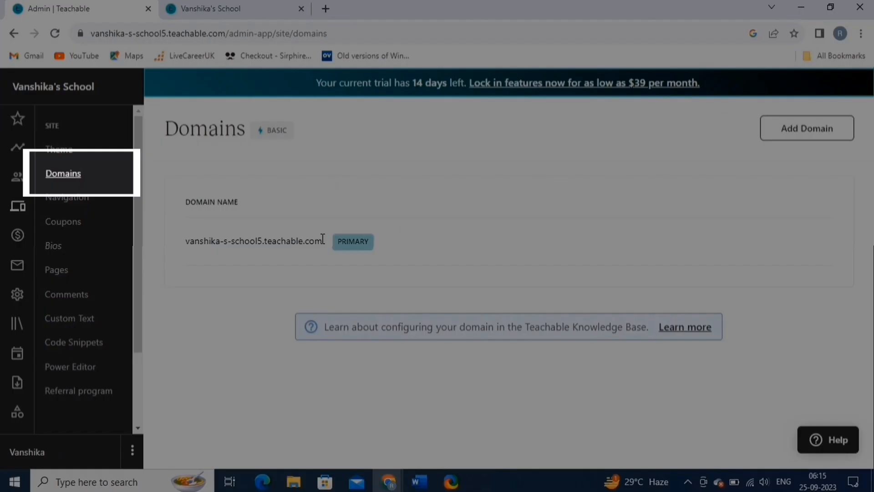
- Highlight the school's primary domain name and compare the features of the Basic, Professional and Pro+ monthly plans
drag(322, 238, 185, 240)
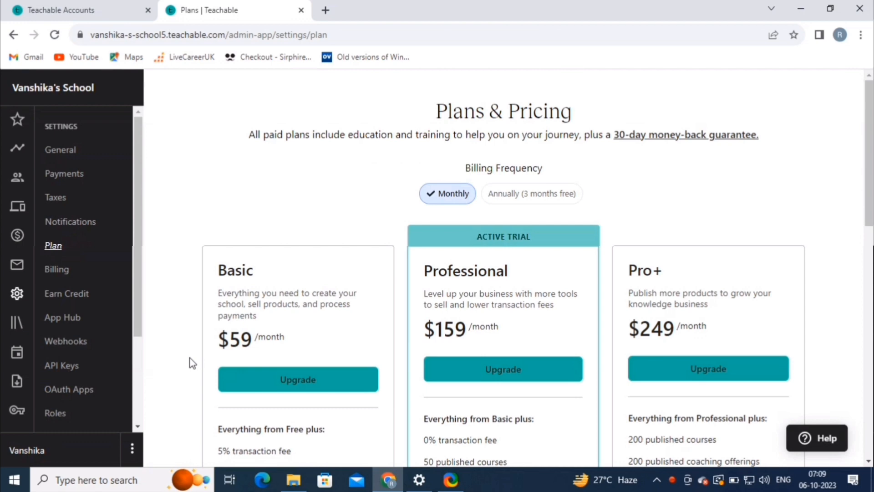
scroll(190, 358, down, 1)
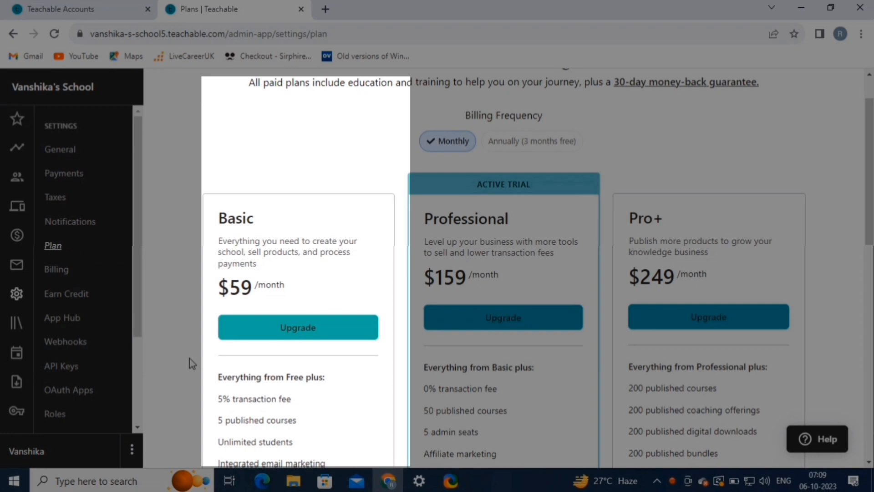
scroll(190, 358, down, 2)
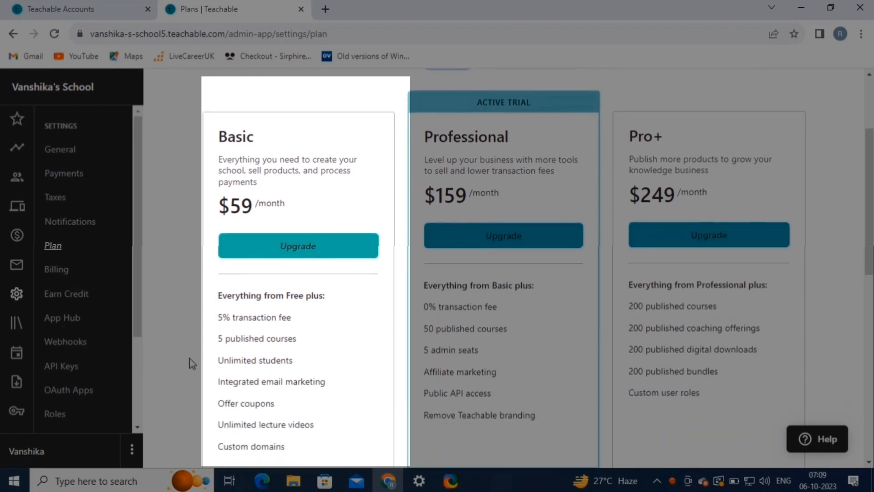